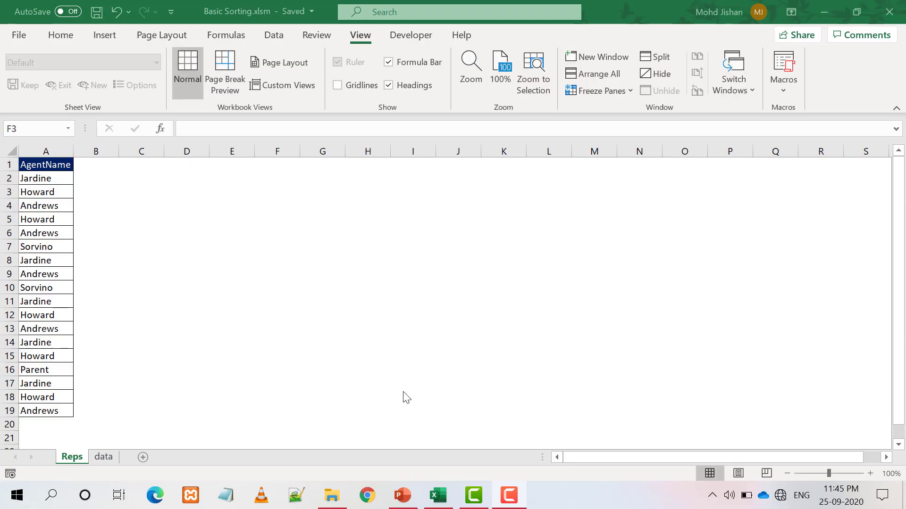
Switch from the Basic Sorting title slide to the Basic Sorting.xlsm workbook.
{"action": "left_click", "coordinate": [253, 355]}
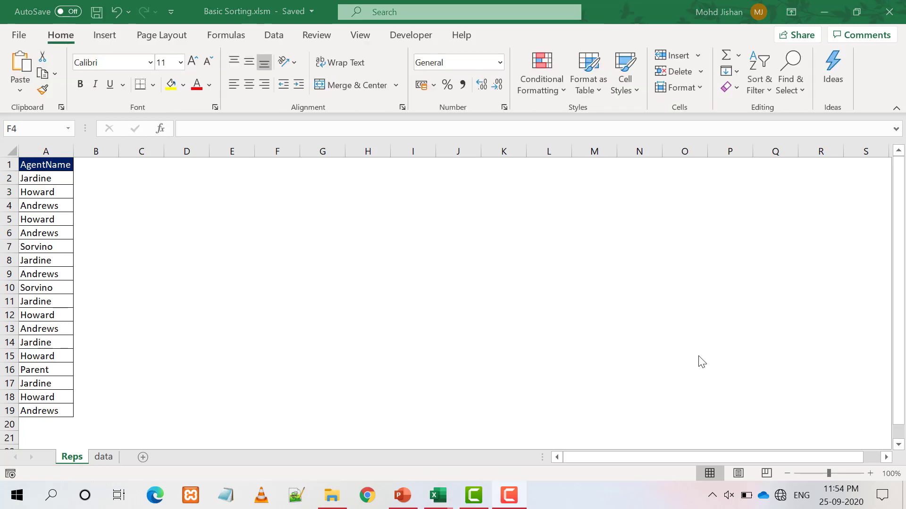
Focus the Excel window and show the Developer tab's tools.
{"action": "left_click", "coordinate": [157, 305]}
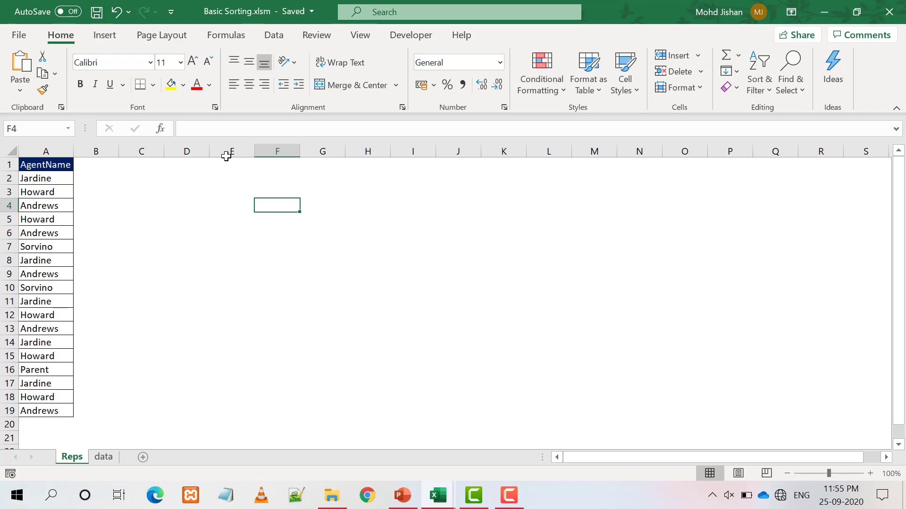
{"action": "left_click", "coordinate": [412, 37]}
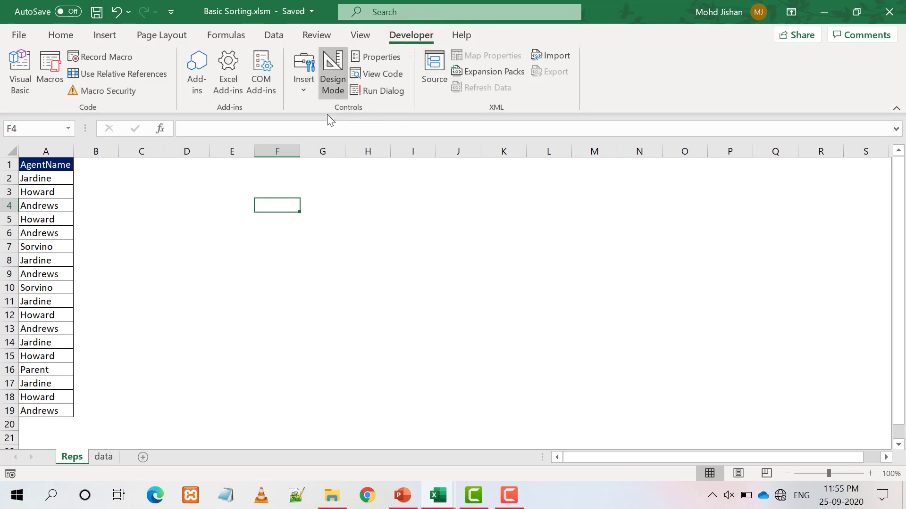
Draw CommandButton1 near G2:I3 and CommandButton2 directly below it, beside the AgentName list.
{"action": "left_click", "coordinate": [304, 91]}
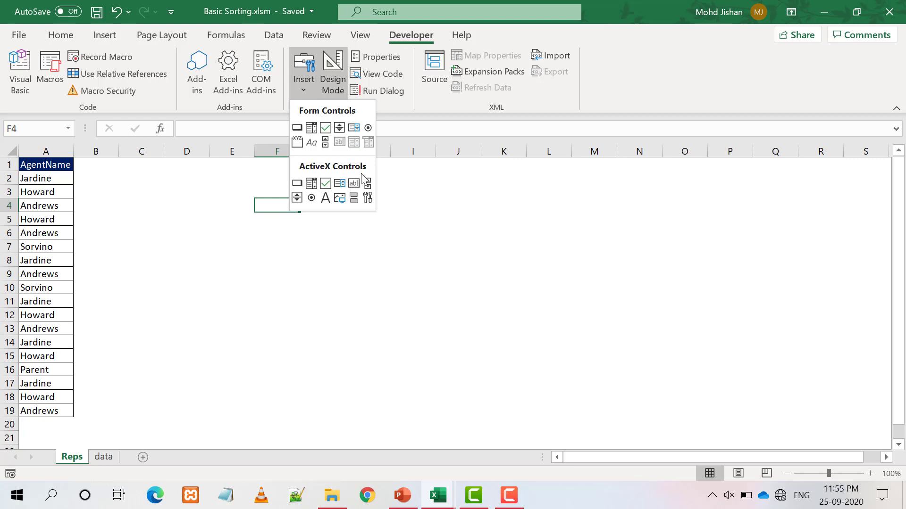
{"action": "left_click", "coordinate": [296, 184]}
{"action": "left_click_drag", "start_coordinate": [332, 180], "coordinate": [480, 211]}
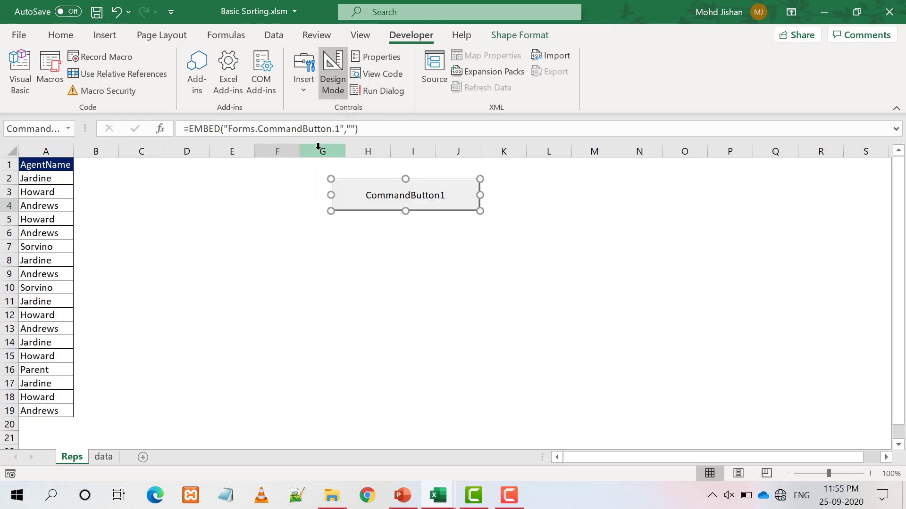
{"action": "left_click", "coordinate": [303, 95]}
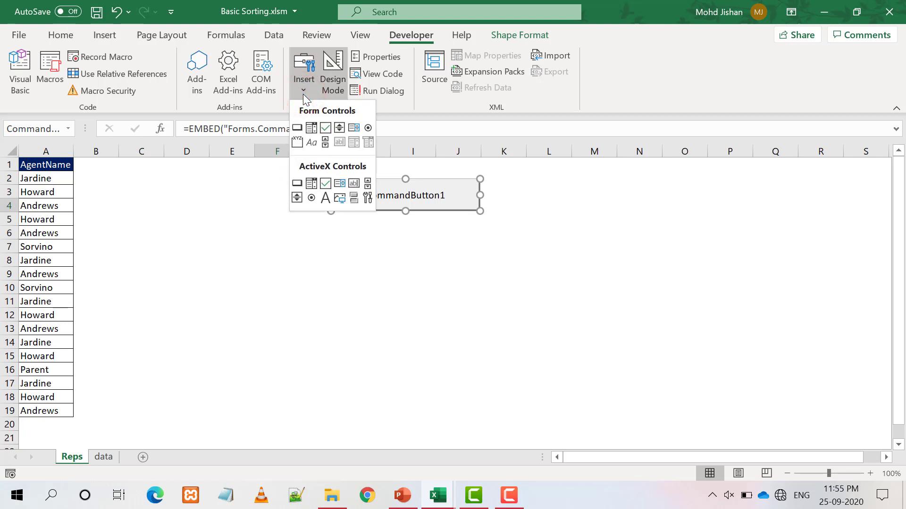
{"action": "left_click", "coordinate": [297, 185]}
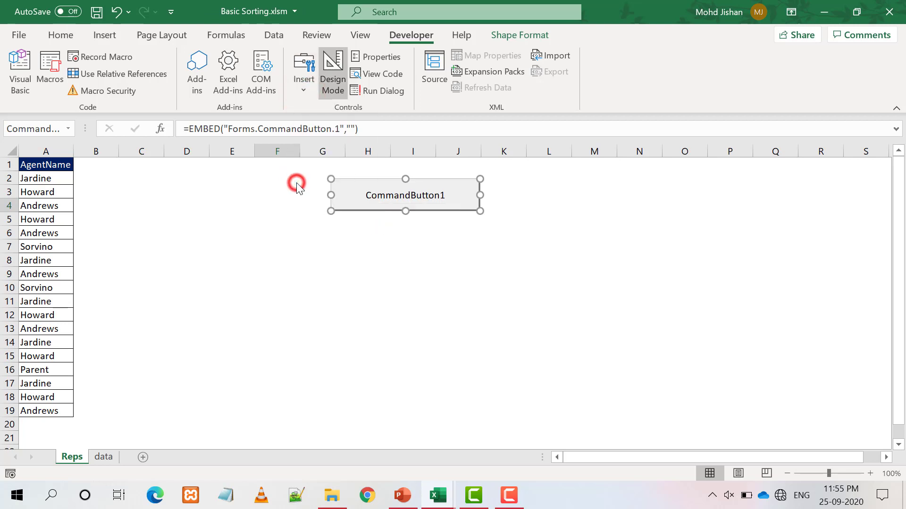
{"action": "left_click_drag", "start_coordinate": [331, 236], "coordinate": [481, 264]}
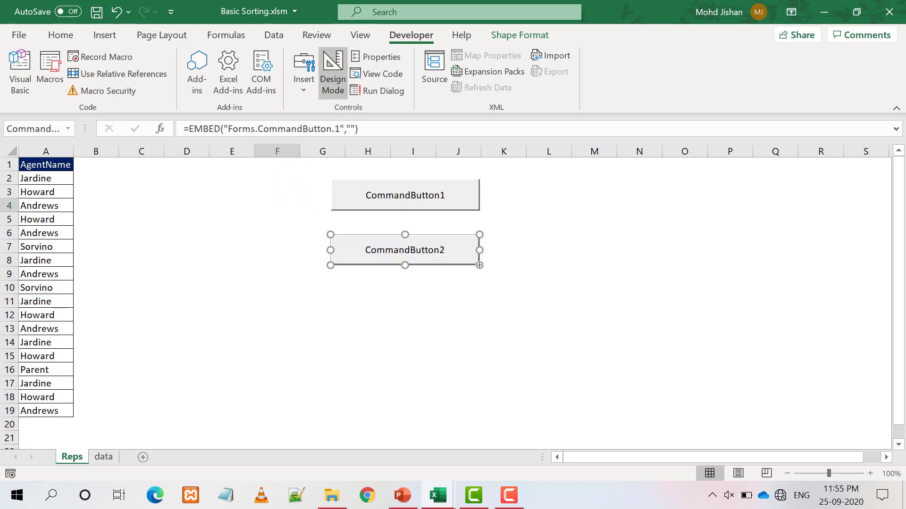
{"action": "left_click", "coordinate": [442, 202]}
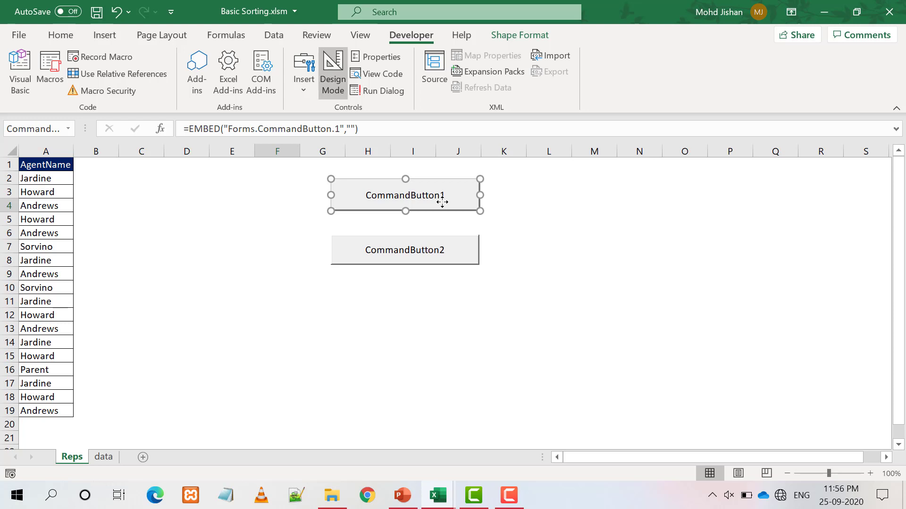
Set the upper button's Caption to 'Sort By Asecnding Order'.
{"action": "right_click", "coordinate": [442, 202]}
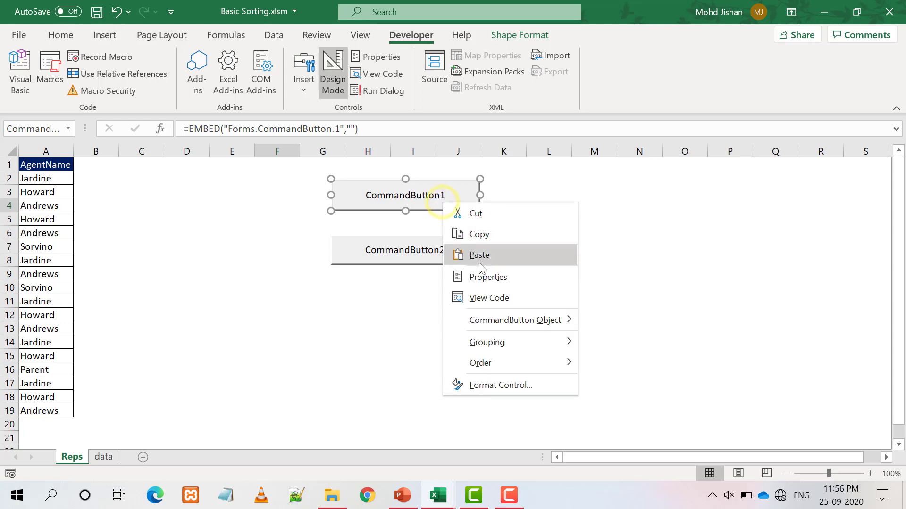
{"action": "left_click", "coordinate": [484, 278]}
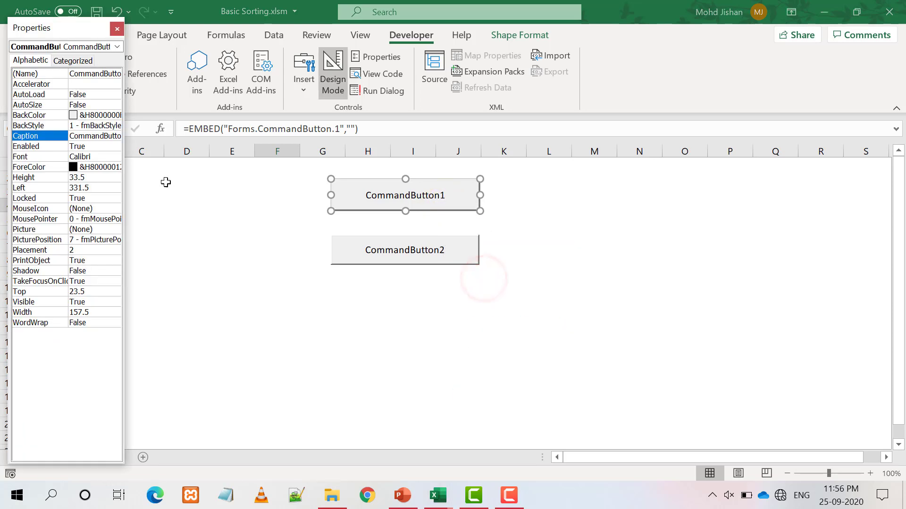
{"action": "double_click", "coordinate": [93, 136]}
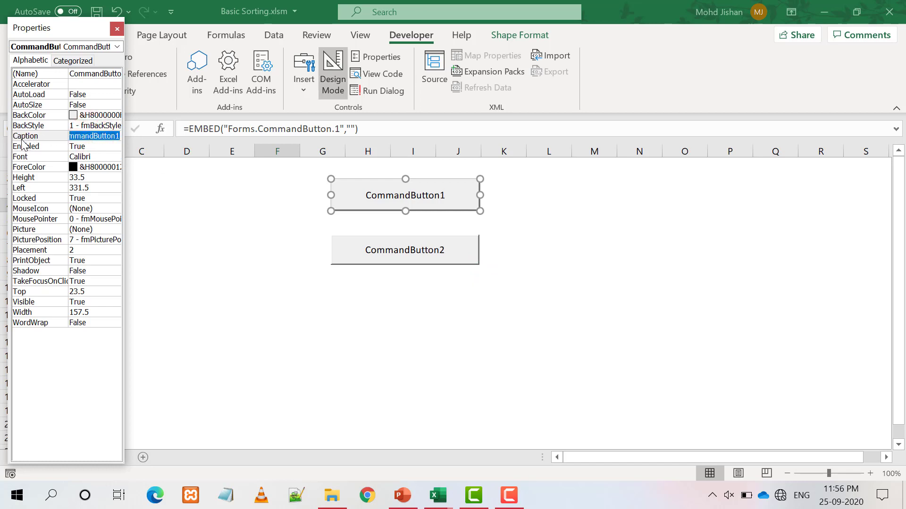
{"action": "key", "text": "BackSpace"}
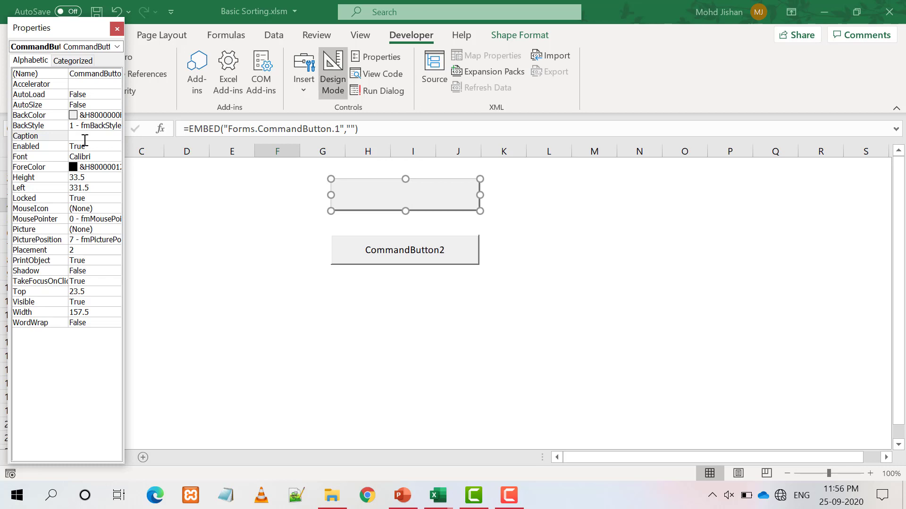
{"action": "type", "text": "Sort"}
{"action": "type", "text": " By Ase"}
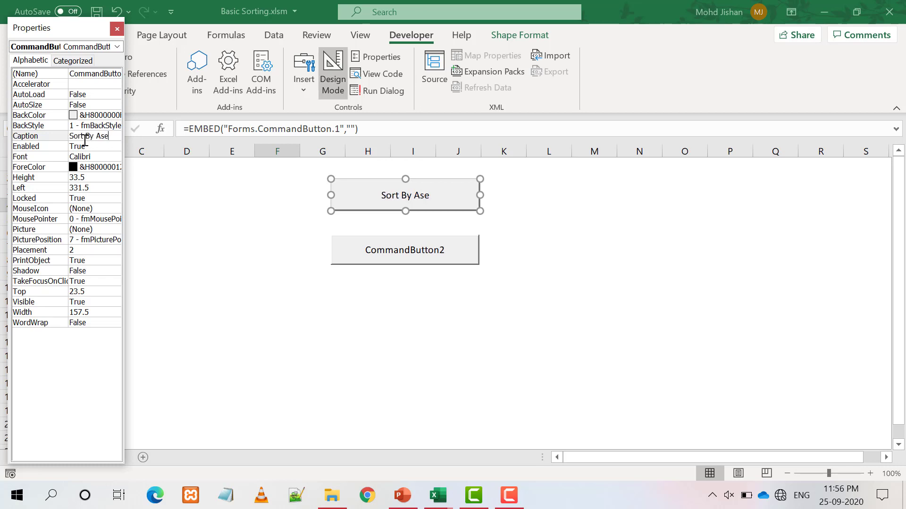
{"action": "type", "text": "cnding"}
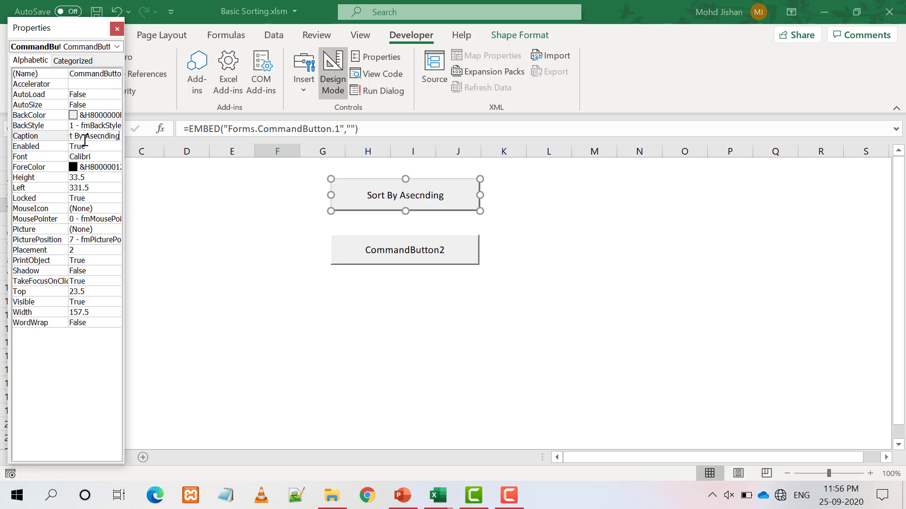
{"action": "type", "text": " Order"}
{"action": "left_click", "coordinate": [357, 198]}
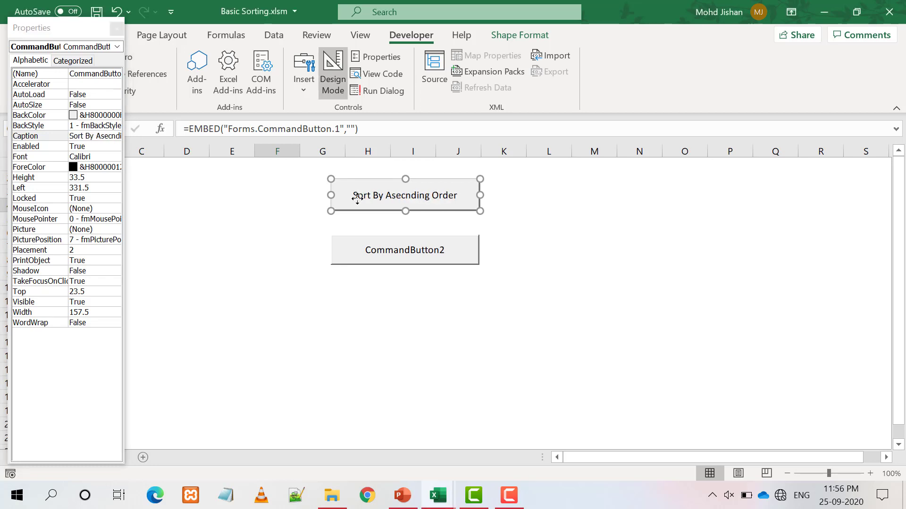
Set the lower button's Caption to 'Sort By DescendingOrder' and close Properties.
{"action": "left_click", "coordinate": [408, 250]}
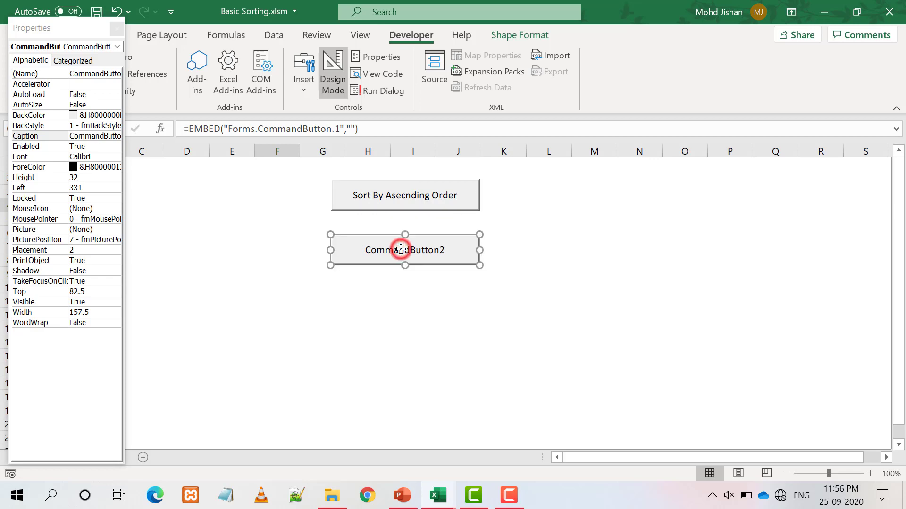
{"action": "left_click", "coordinate": [76, 135]}
{"action": "double_click", "coordinate": [75, 136]}
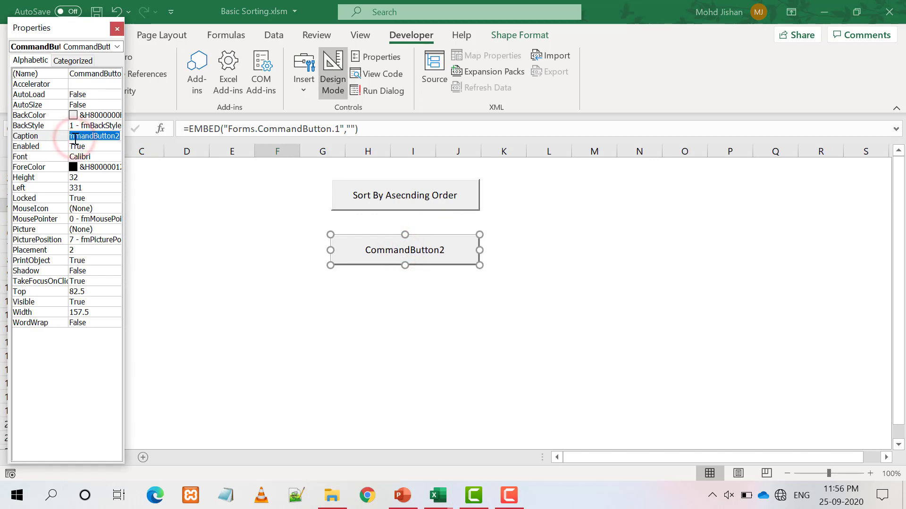
{"action": "key", "text": "BackSpace"}
{"action": "type", "text": "X"}
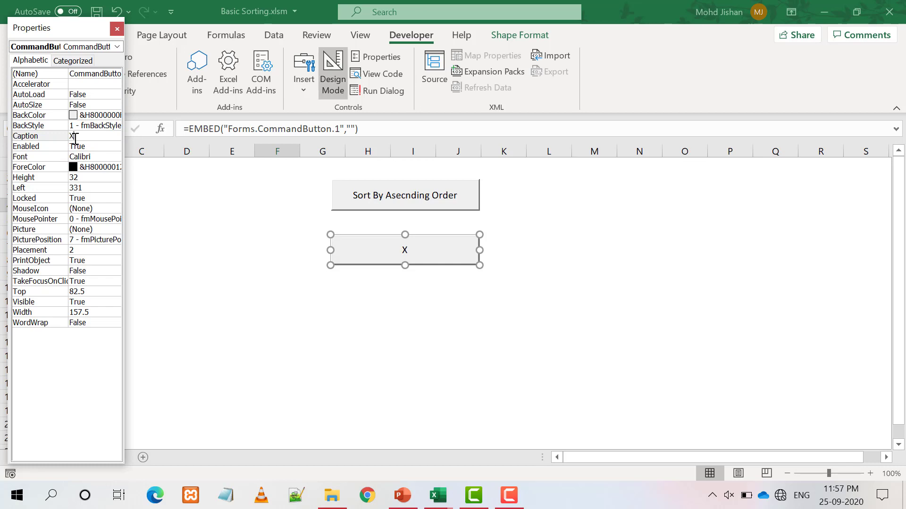
{"action": "type", "text": "S"}
{"action": "key", "text": "BackSpace"}
{"action": "key", "text": "BackSpace"}
{"action": "type", "text": "Sort"}
{"action": "type", "text": " By Descending"}
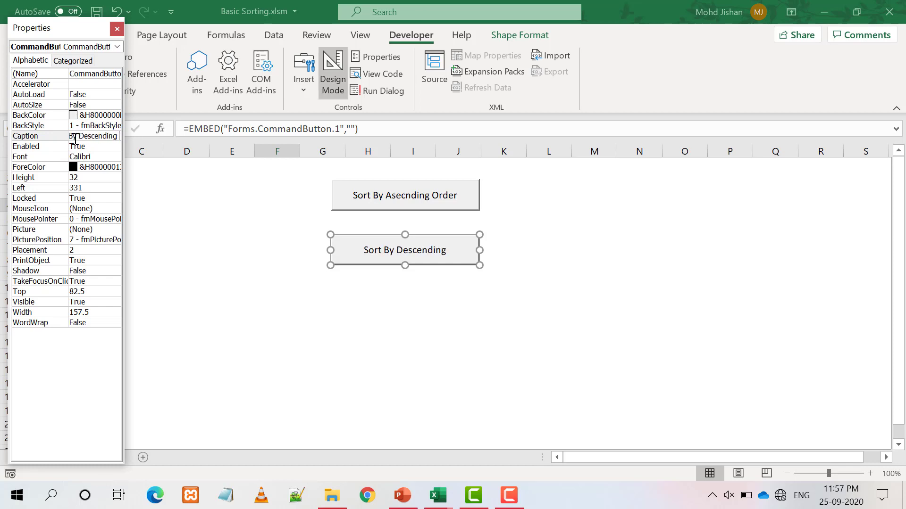
{"action": "type", "text": "Order"}
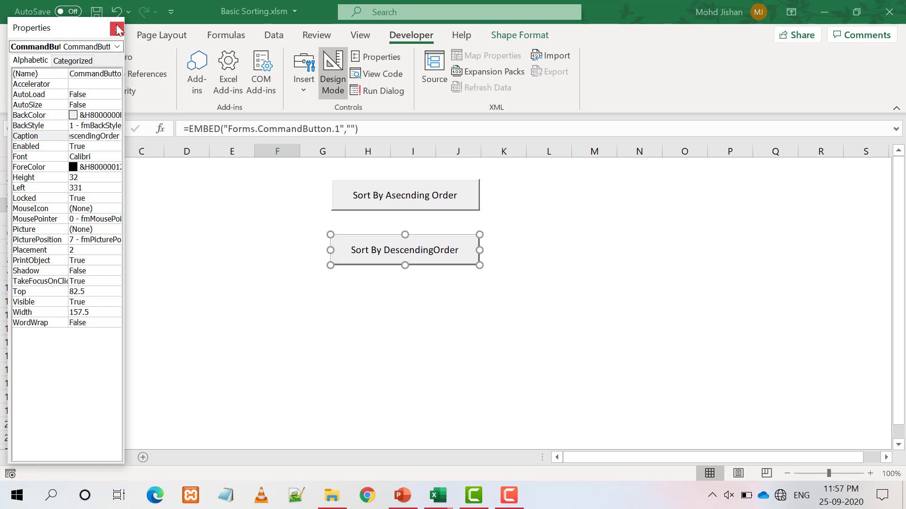
{"action": "left_click", "coordinate": [117, 28]}
{"action": "left_click", "coordinate": [277, 219]}
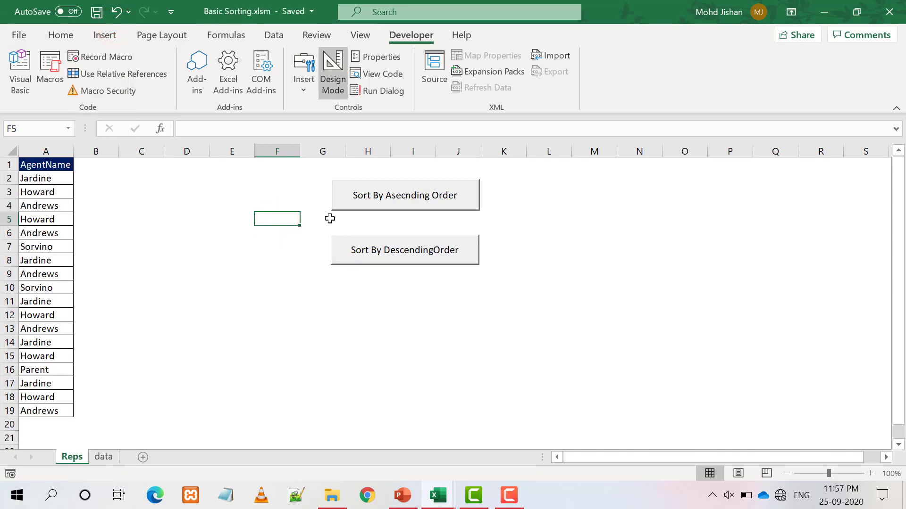
Create CommandButton1_Click, confirm the names span A1 to A19, then return to the code.
{"action": "double_click", "coordinate": [386, 195]}
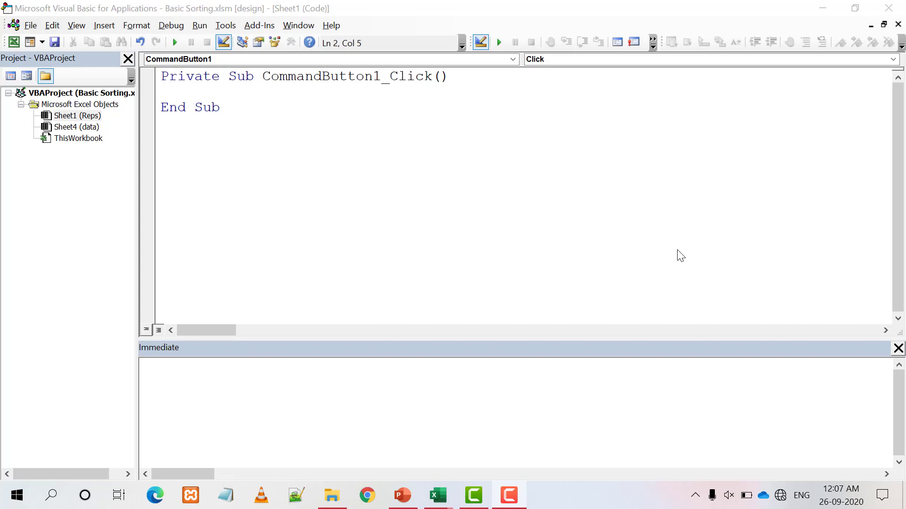
{"action": "left_click", "coordinate": [287, 91]}
{"action": "left_click", "coordinate": [14, 42]}
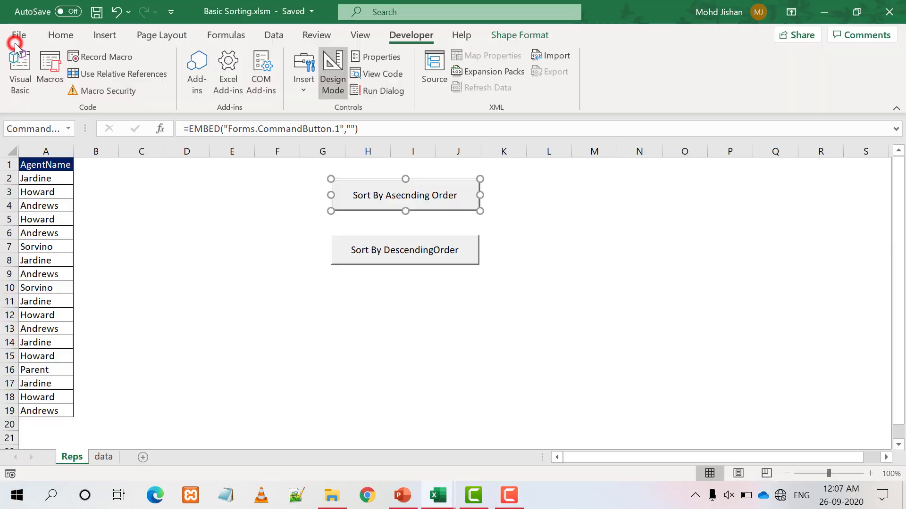
{"action": "left_click", "coordinate": [55, 165]}
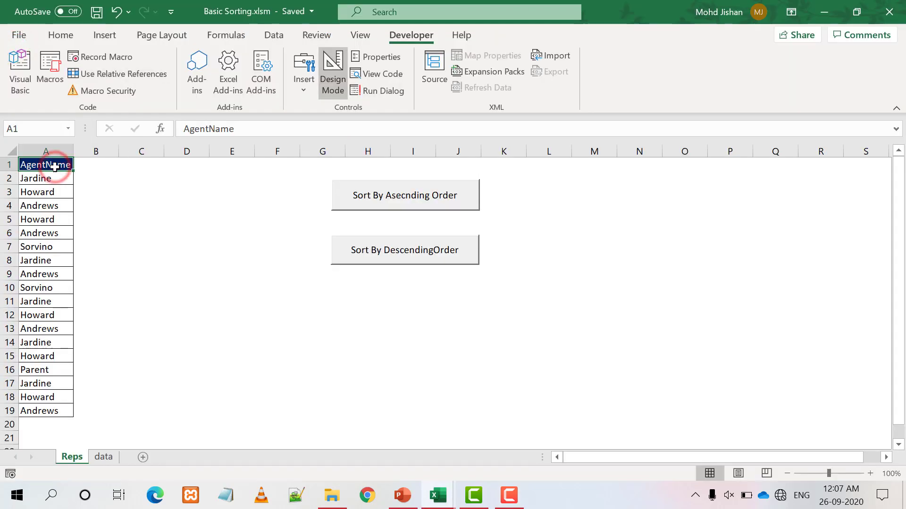
{"action": "left_click", "coordinate": [36, 412]}
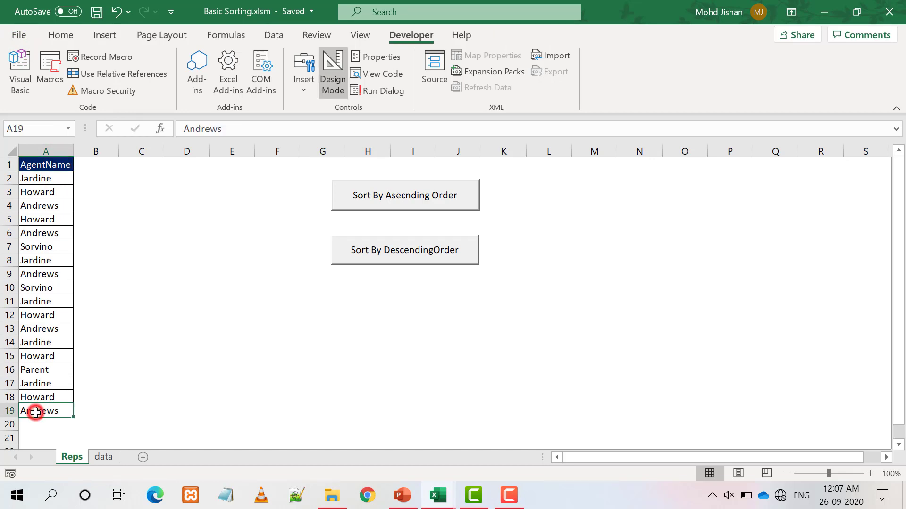
{"action": "left_click", "coordinate": [20, 71]}
Start the statement Range("A1:A19").Sort Key1:=, then check header cell A1 in Excel.
{"action": "type", "text": "R"}
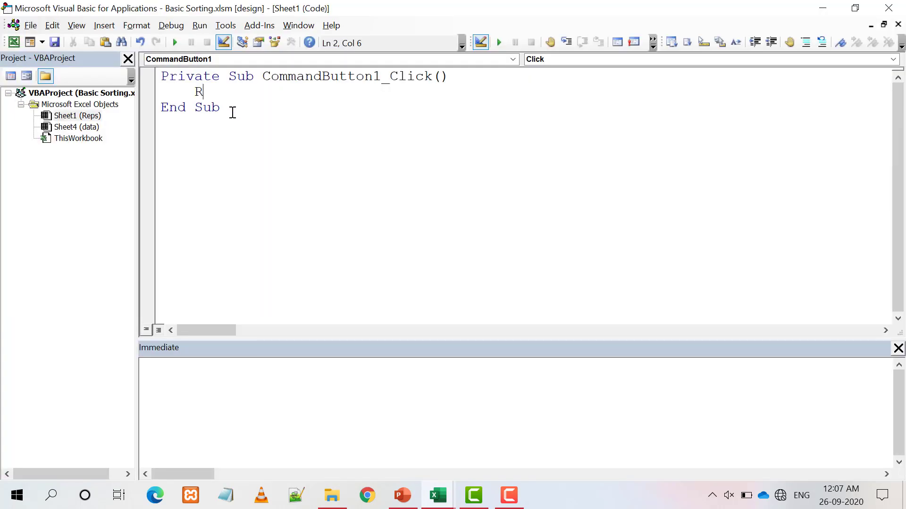
{"action": "type", "text": "ange(\"A"}
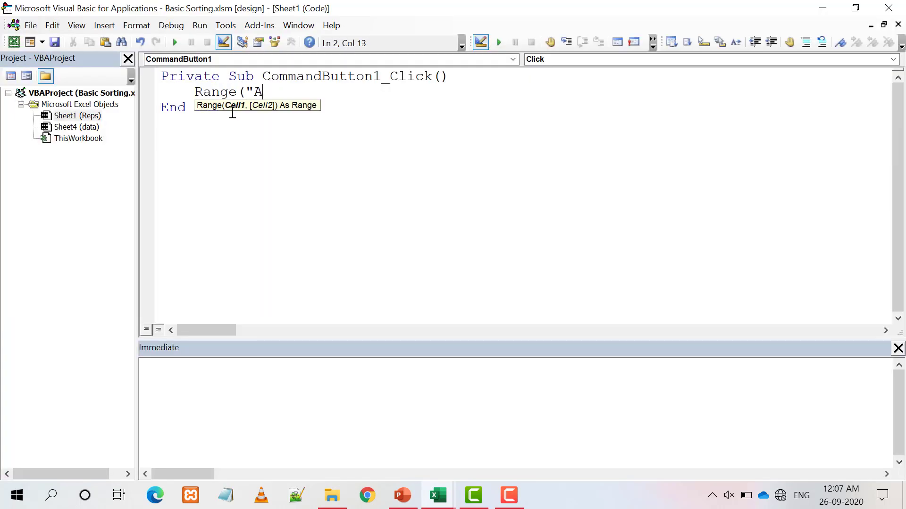
{"action": "type", "text": "1:A1"}
{"action": "type", "text": "9\")."}
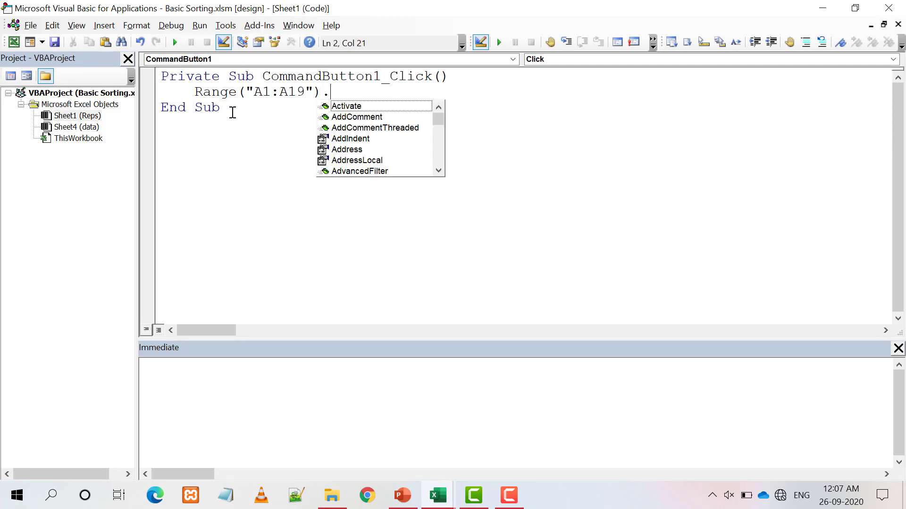
{"action": "type", "text": "so"}
{"action": "key", "text": "Tab"}
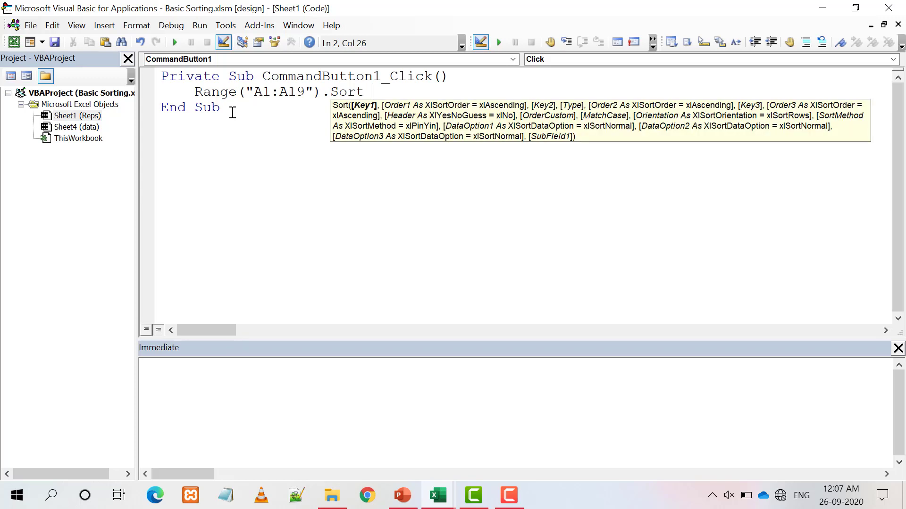
{"action": "type", "text": "K"}
{"action": "type", "text": "ey1:="}
{"action": "key", "text": "alt+Tab"}
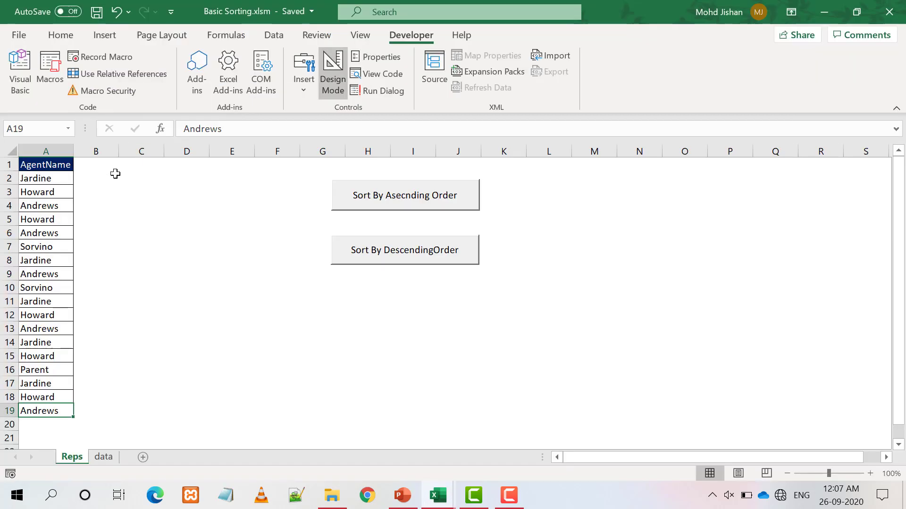
{"action": "left_click", "coordinate": [59, 163]}
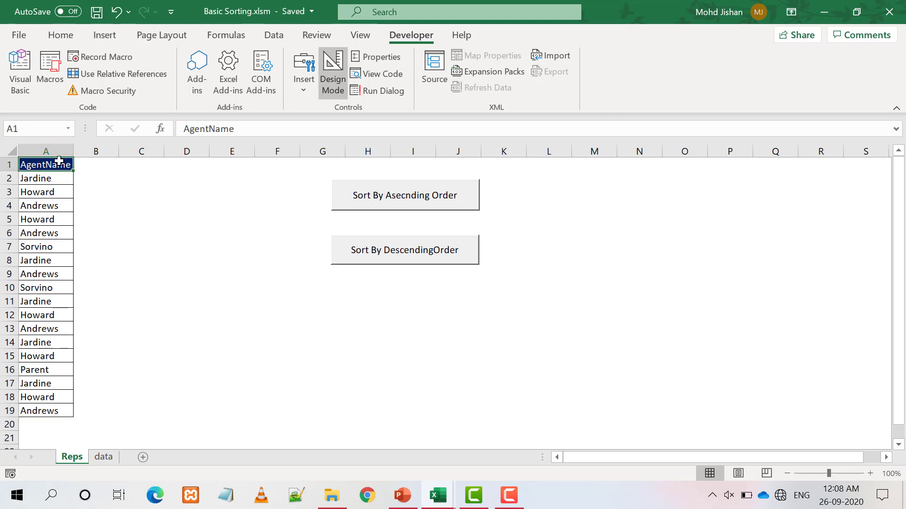
Add Key1:=Range("A1") and Order1:=xlAscending to the Sort statement.
{"action": "key", "text": "alt+Tab"}
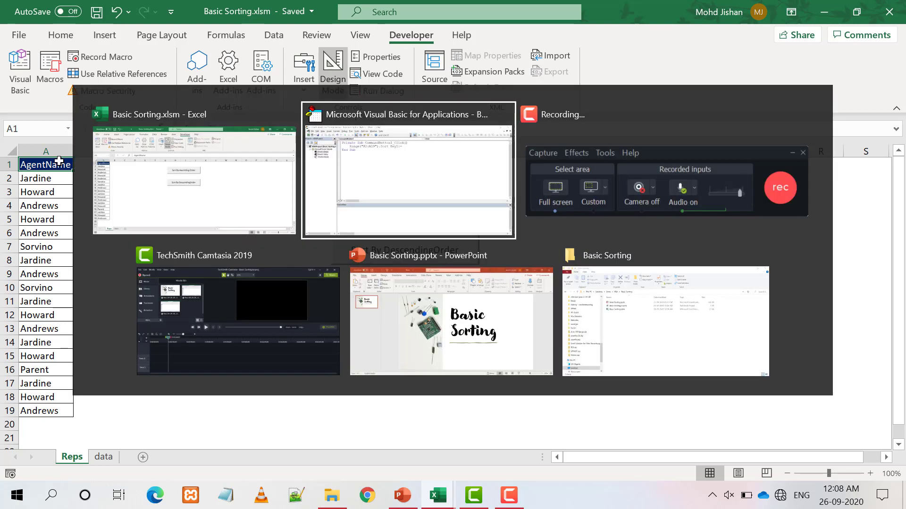
{"action": "type", "text": "Range("}
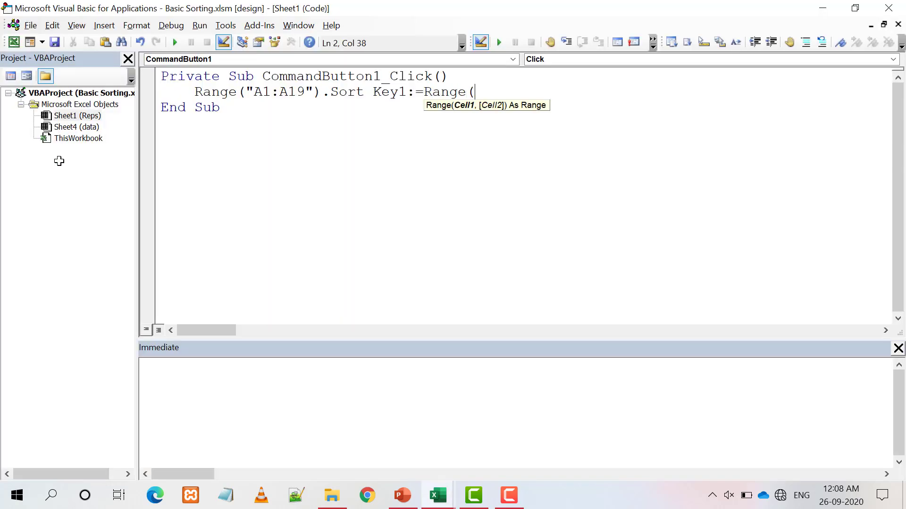
{"action": "type", "text": "\"A1\""}
{"action": "type", "text": "), _"}
{"action": "key", "text": "Return"}
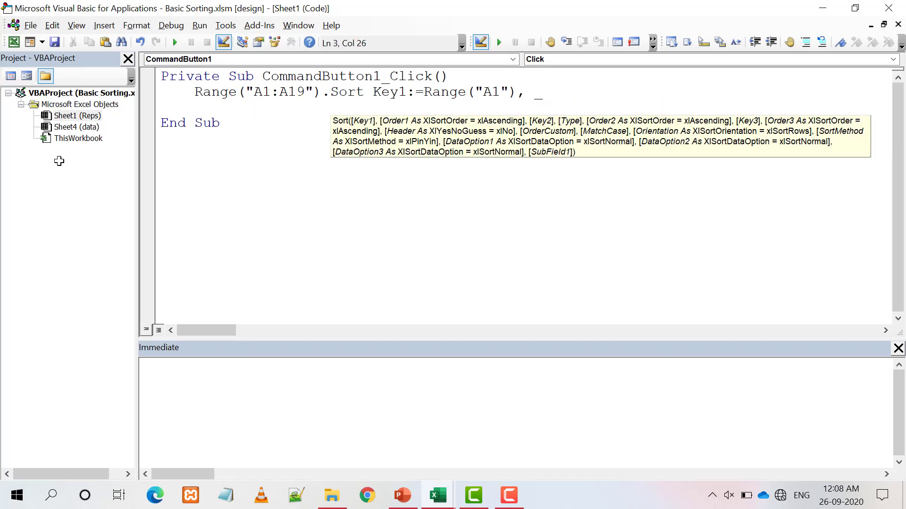
{"action": "type", "text": "Order1"}
{"action": "type", "text": ":="}
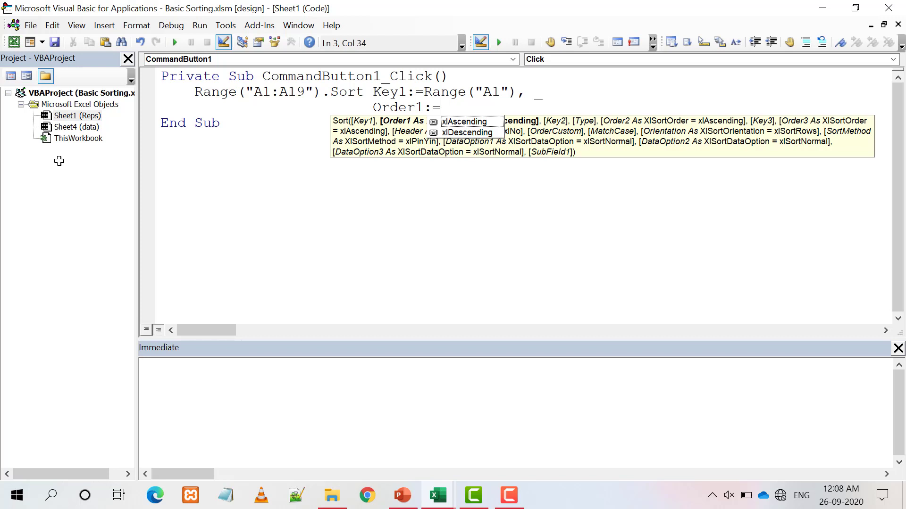
{"action": "key", "text": "Down"}
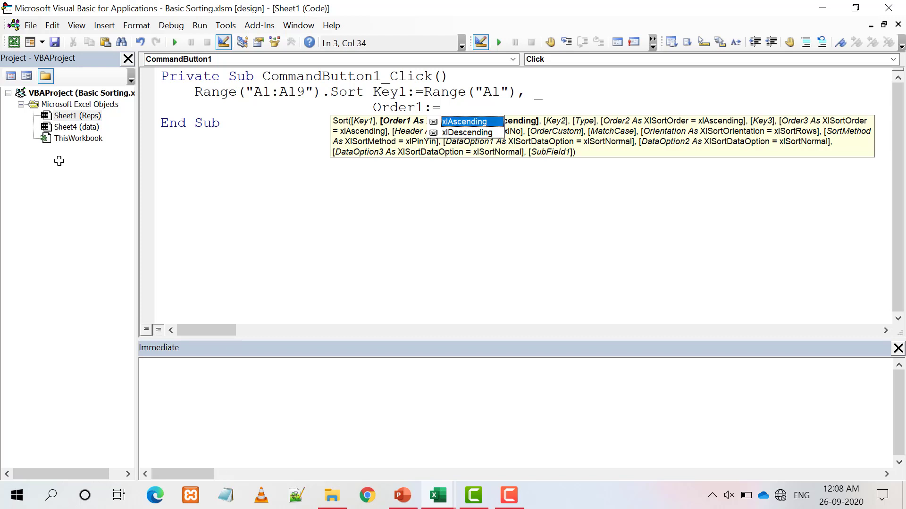
{"action": "key", "text": "Tab"}
Finish the Sort statement with Header:=xlYes.
{"action": "type", "text": ", "}
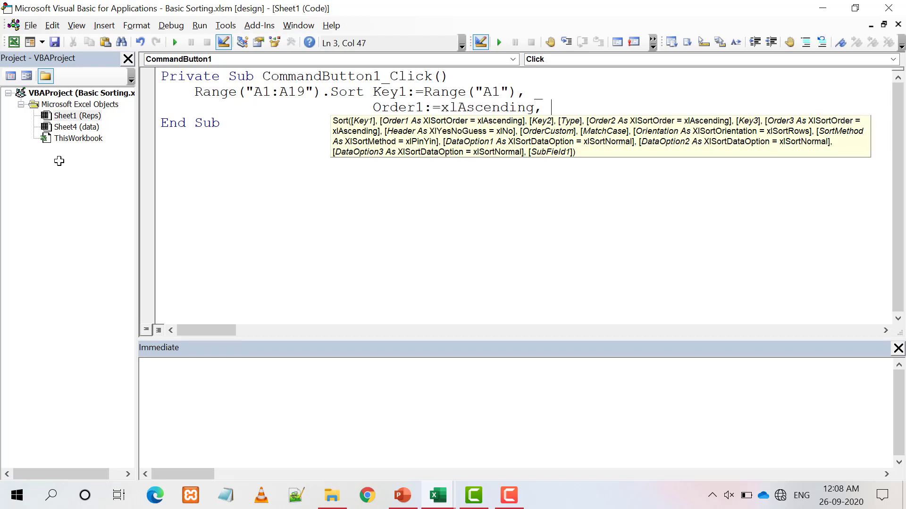
{"action": "type", "text": "_"}
{"action": "key", "text": "Return"}
{"action": "type", "text": "Head"}
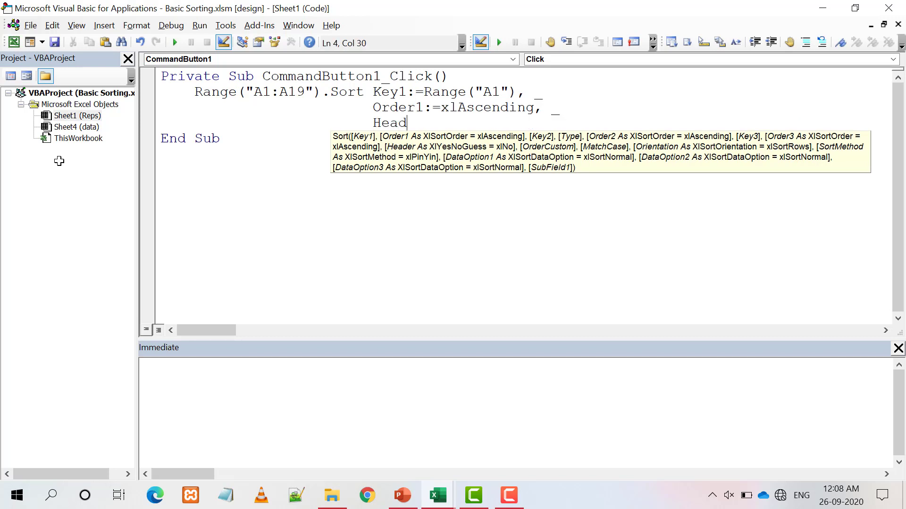
{"action": "type", "text": "er:="}
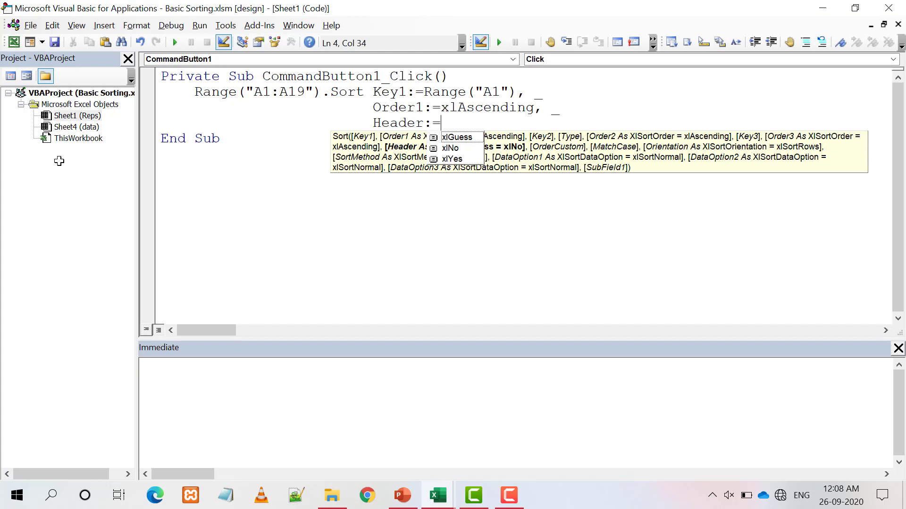
{"action": "key", "text": "alt+Tab"}
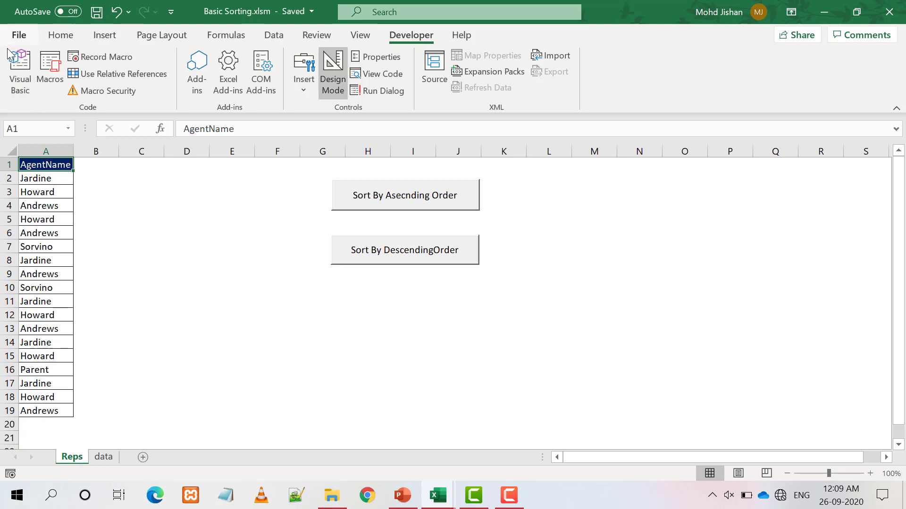
{"action": "left_click", "coordinate": [16, 61]}
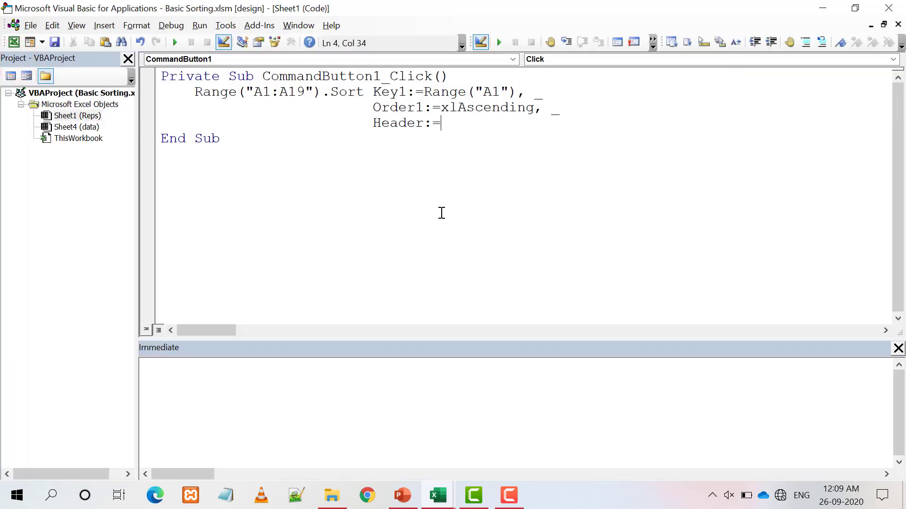
{"action": "type", "text": "xl"}
{"action": "type", "text": "Yes"}
Paste the Sort statement into CommandButton2_Click, changing xlAscending to xlDescending.
{"action": "key", "text": "shift+Up"}
{"action": "key", "text": "shift+Up"}
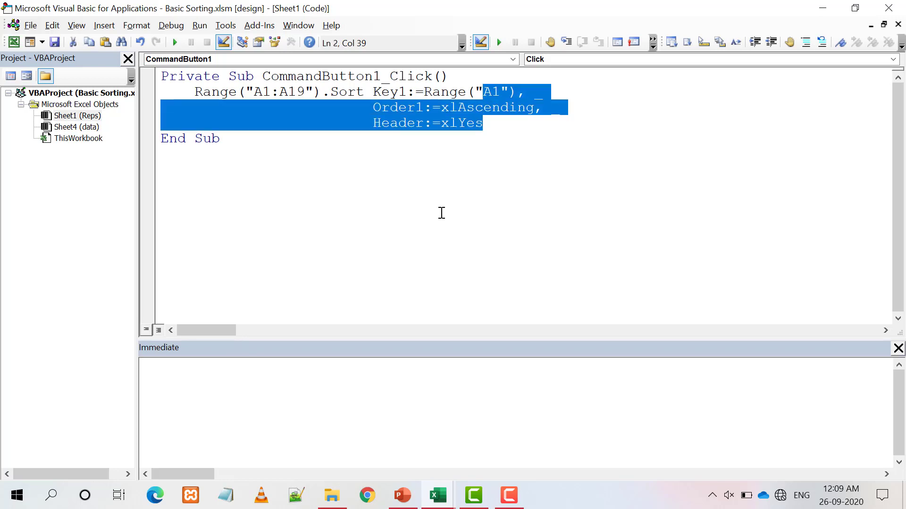
{"action": "key", "text": "shift+Home"}
{"action": "key", "text": "ctrl+c"}
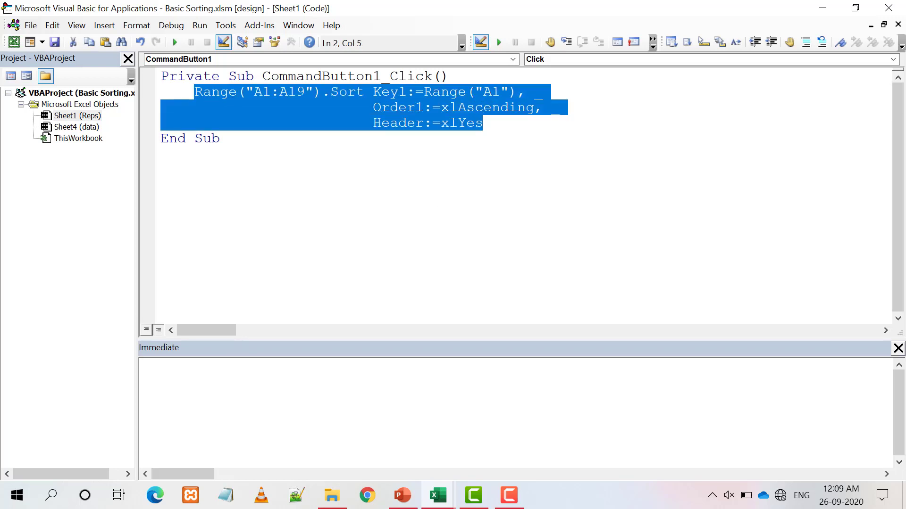
{"action": "left_click", "coordinate": [13, 45]}
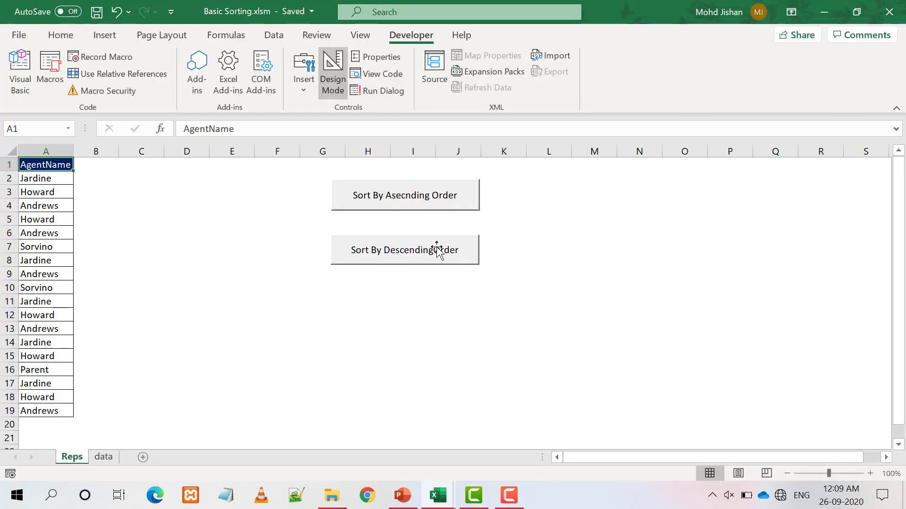
{"action": "left_click", "coordinate": [410, 251]}
{"action": "double_click", "coordinate": [410, 251]}
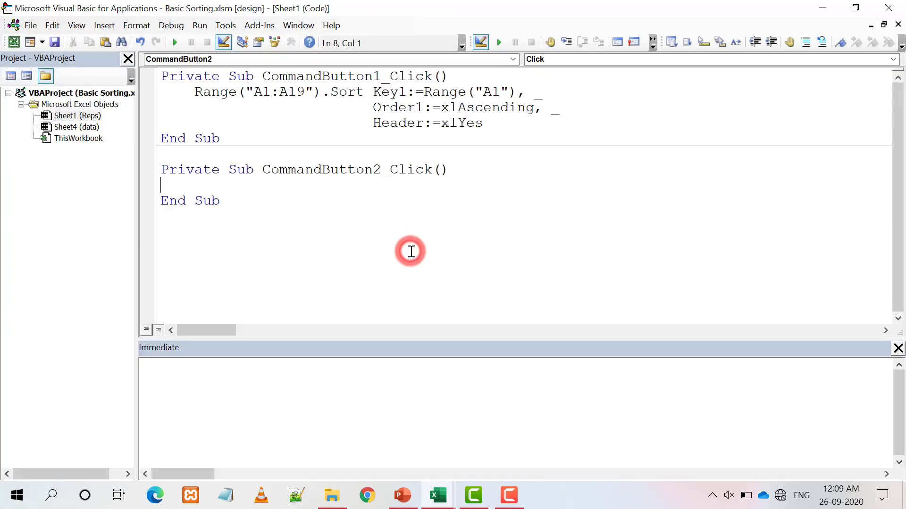
{"action": "key", "text": "ctrl+v"}
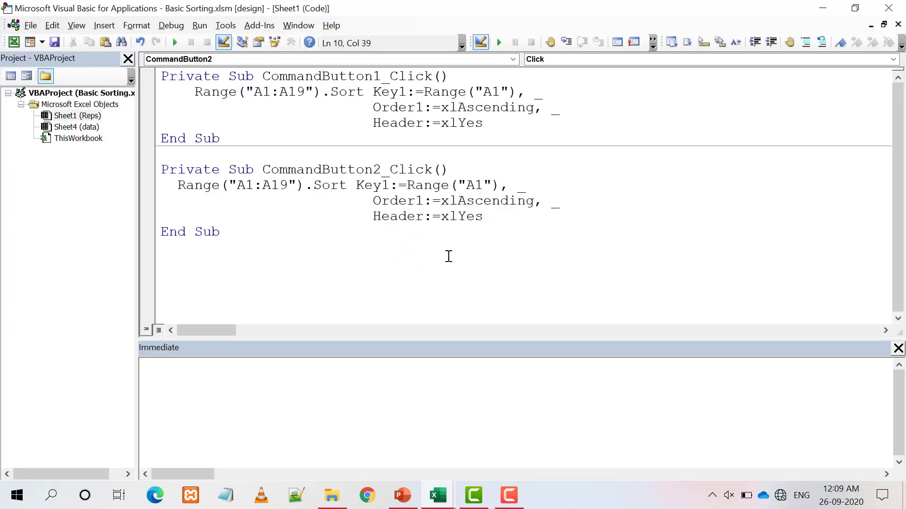
{"action": "double_click", "coordinate": [461, 201]}
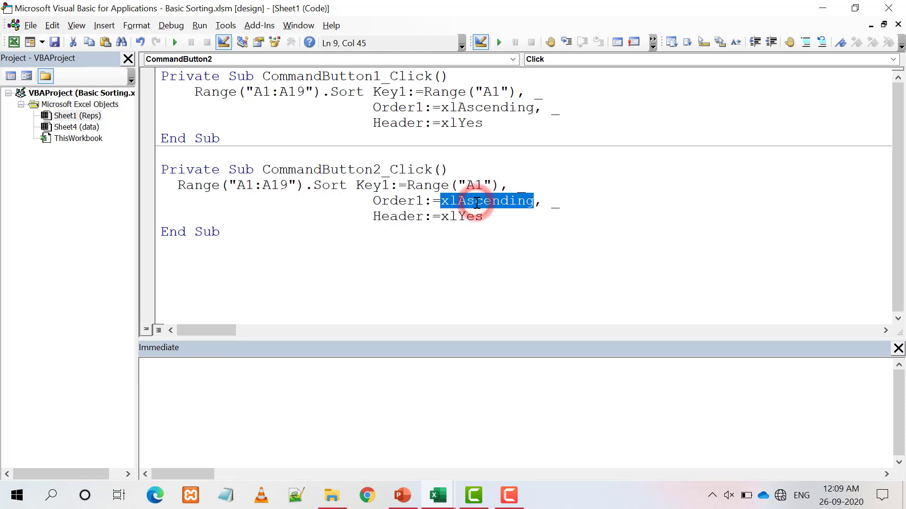
{"action": "type", "text": "xlD"}
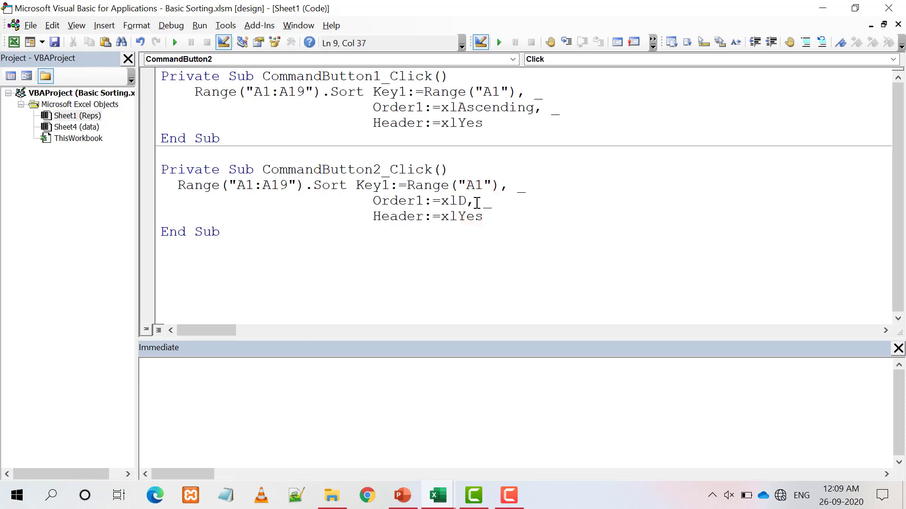
{"action": "type", "text": "escending"}
{"action": "left_click", "coordinate": [18, 40]}
Turn off Design Mode and sort the agent names ascending with the first button.
{"action": "left_click", "coordinate": [548, 205]}
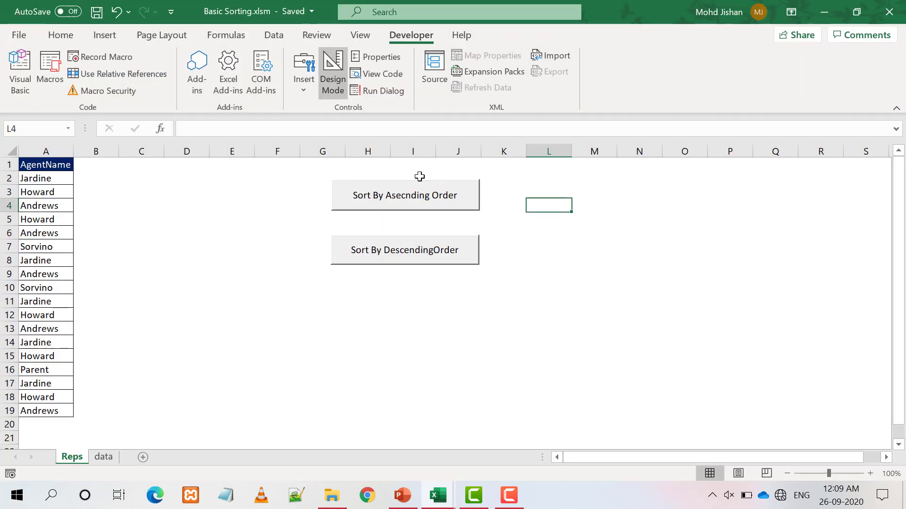
{"action": "left_click", "coordinate": [366, 190]}
{"action": "left_click", "coordinate": [337, 82]}
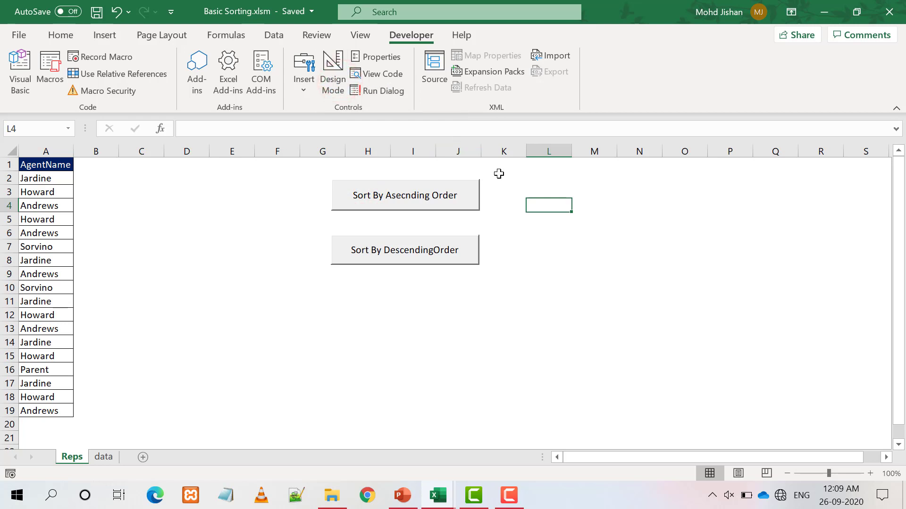
{"action": "left_click", "coordinate": [409, 197]}
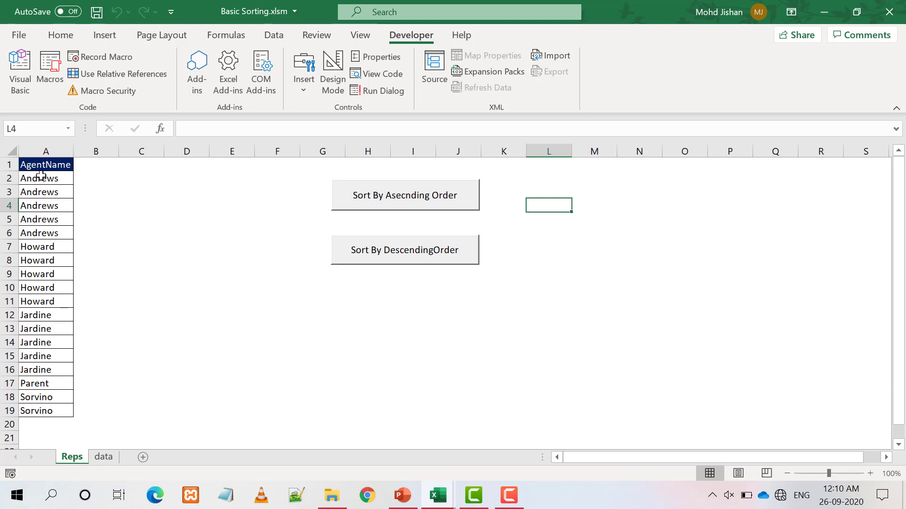
Sort the agent names descending with the second button, then open the data sheet.
{"action": "left_click", "coordinate": [367, 315]}
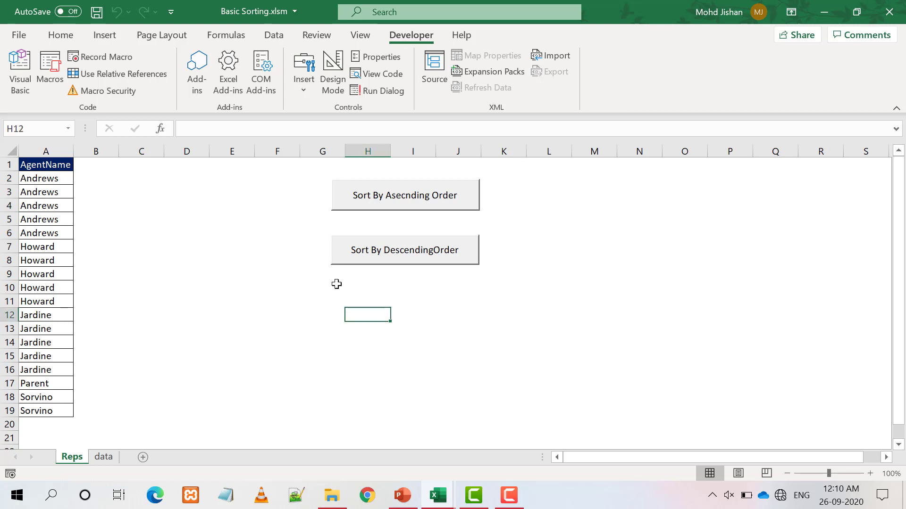
{"action": "left_click", "coordinate": [403, 257]}
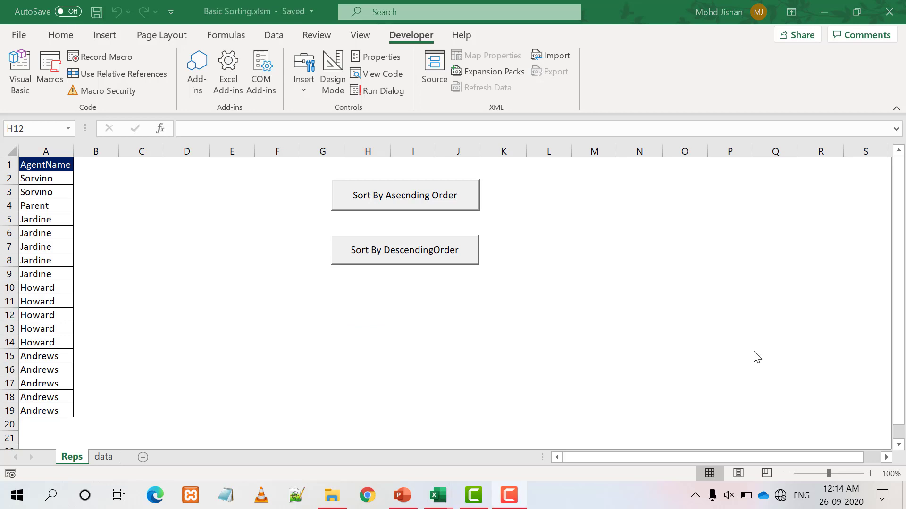
{"action": "left_click", "coordinate": [646, 295]}
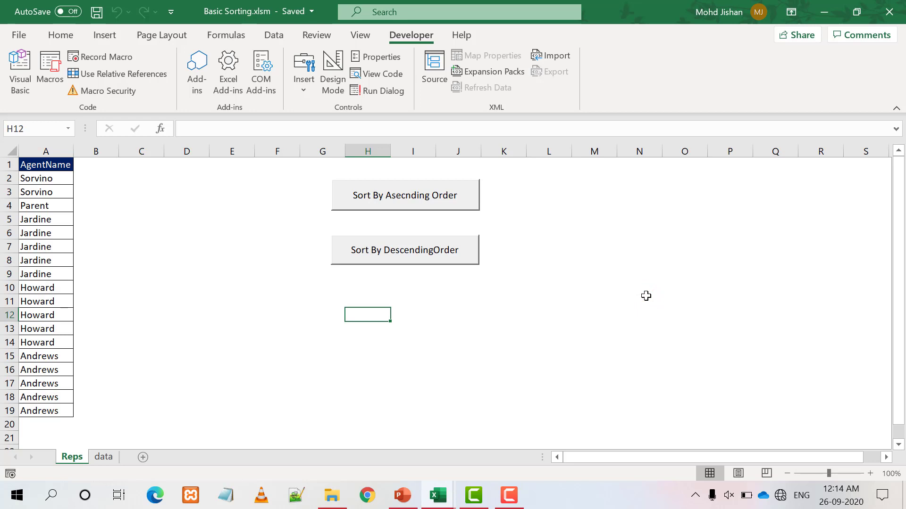
{"action": "left_click", "coordinate": [102, 457]}
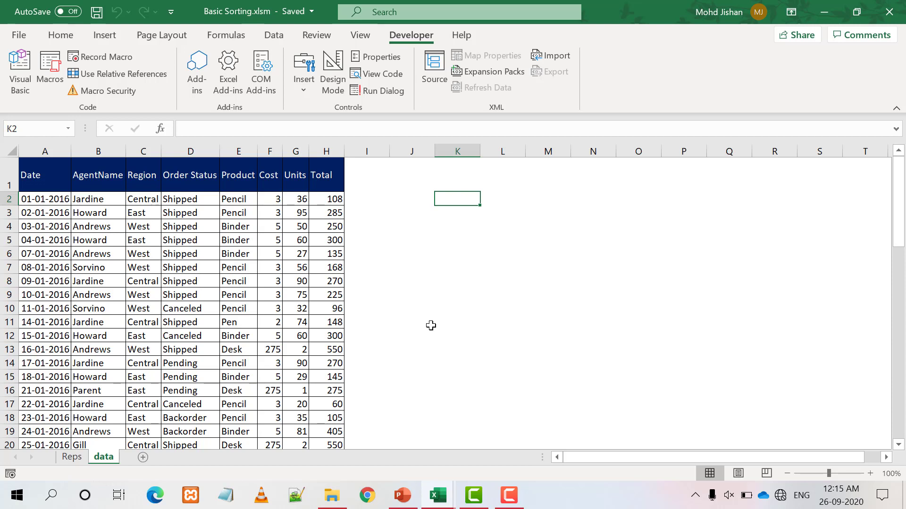
Draw an ActiveX command button right of the sales table and caption it 'Sort'.
{"action": "left_click", "coordinate": [318, 171]}
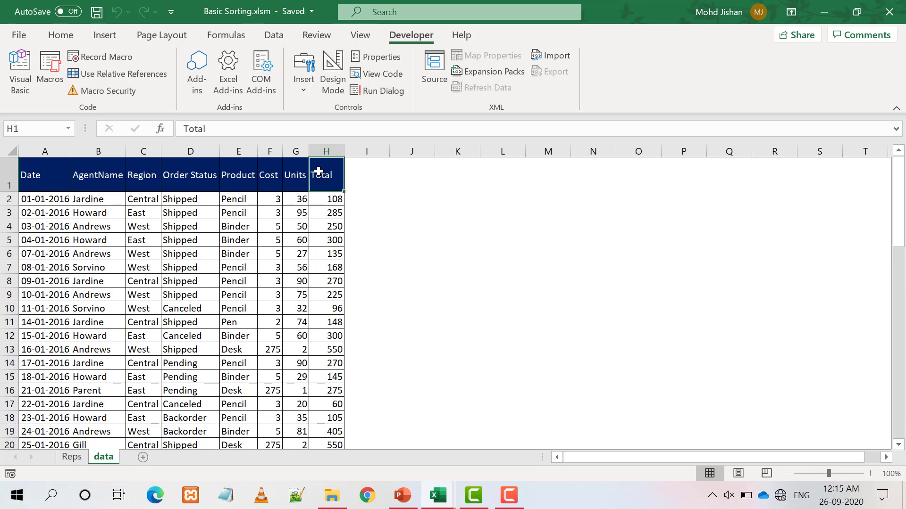
{"action": "left_click", "coordinate": [304, 93]}
{"action": "left_click", "coordinate": [302, 186]}
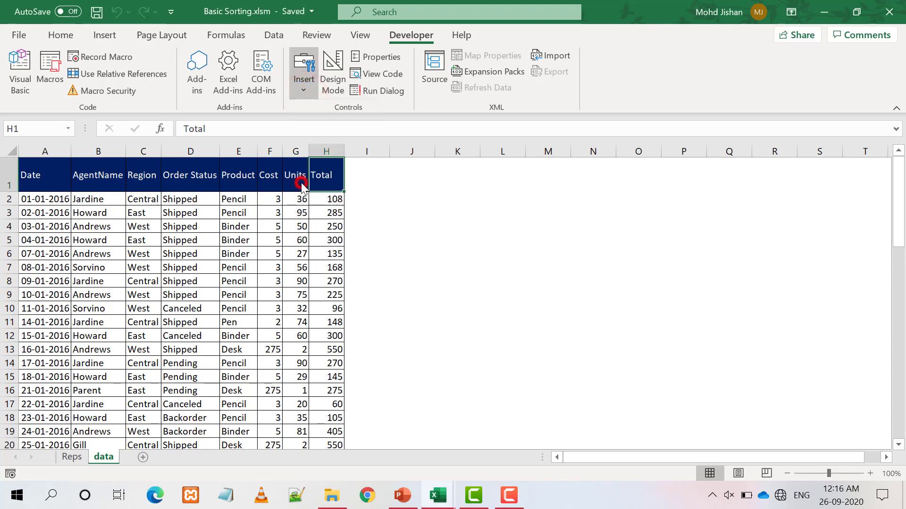
{"action": "left_click_drag", "start_coordinate": [399, 205], "coordinate": [547, 243]}
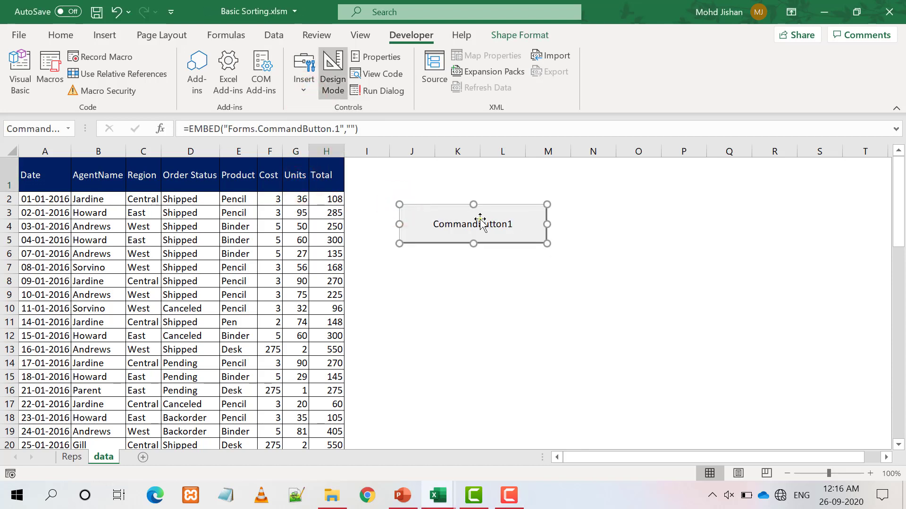
{"action": "right_click", "coordinate": [480, 221]}
{"action": "left_click", "coordinate": [531, 293]}
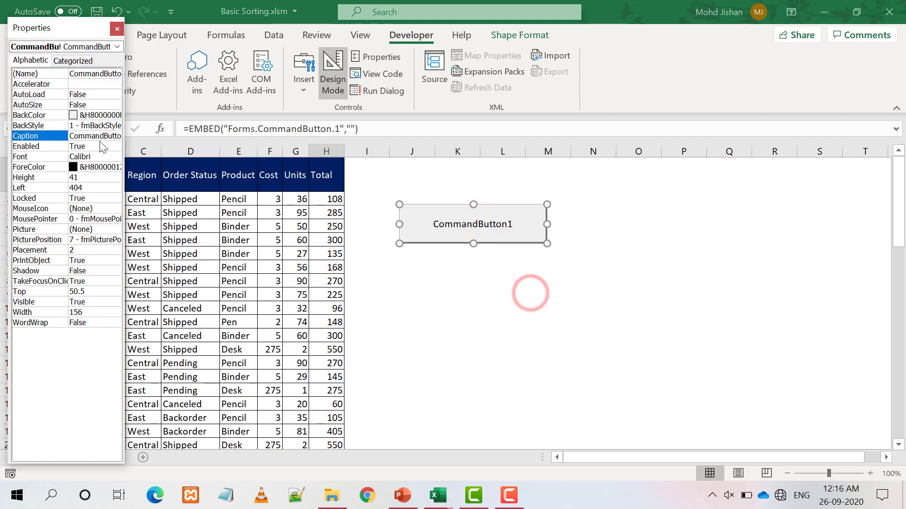
{"action": "double_click", "coordinate": [100, 136]}
{"action": "type", "text": "Sor"}
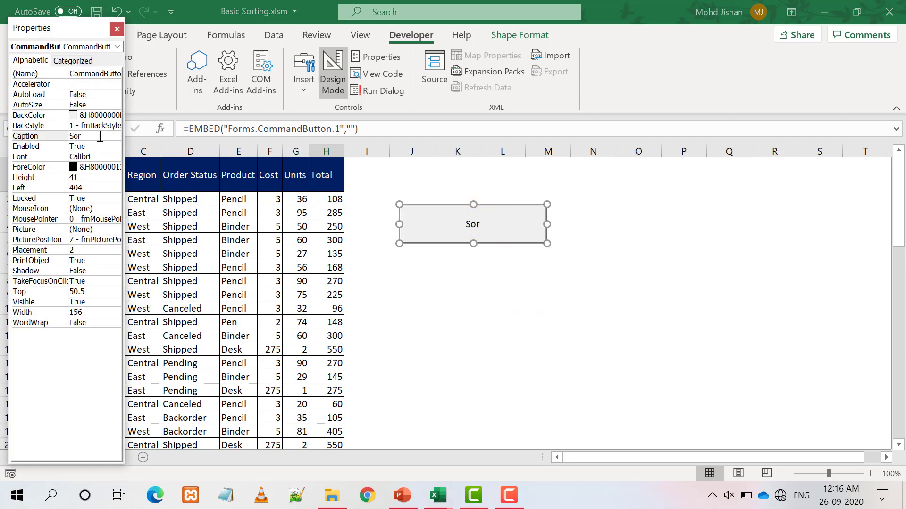
{"action": "type", "text": "t"}
{"action": "left_click", "coordinate": [117, 29]}
{"action": "left_click", "coordinate": [487, 313]}
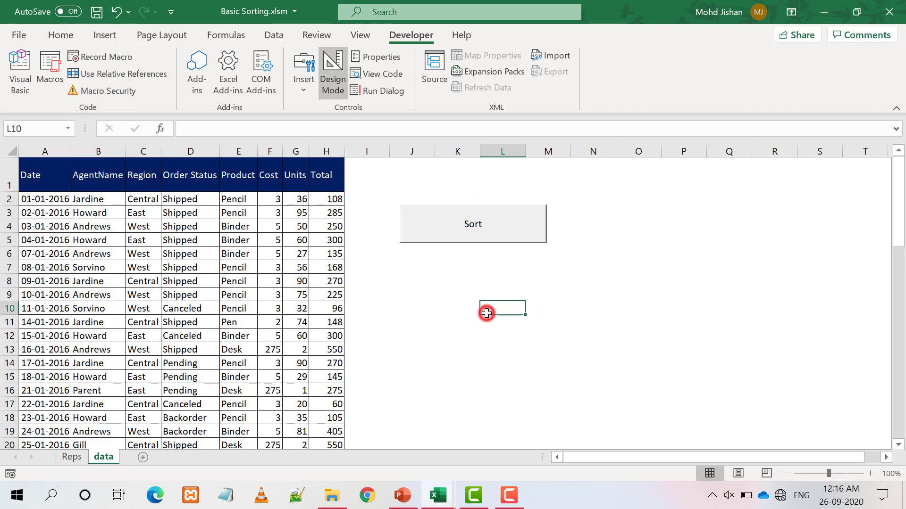
Open the Sort button's click code and check the table's extent from A1 to the Total column.
{"action": "double_click", "coordinate": [449, 223]}
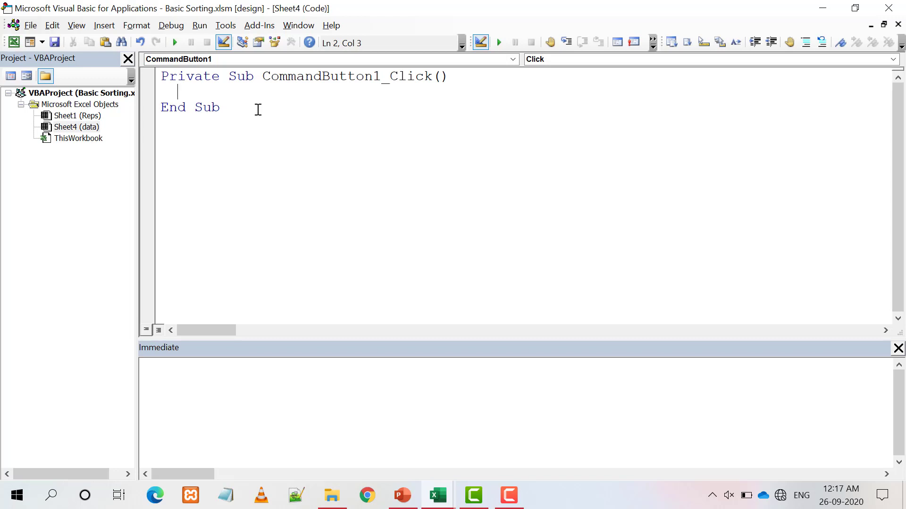
{"action": "key", "text": "alt+Tab"}
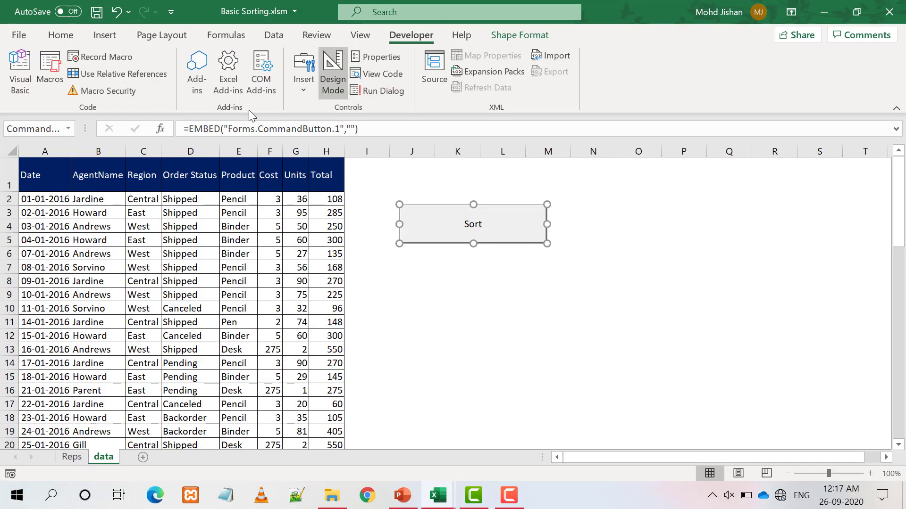
{"action": "left_click", "coordinate": [30, 180]}
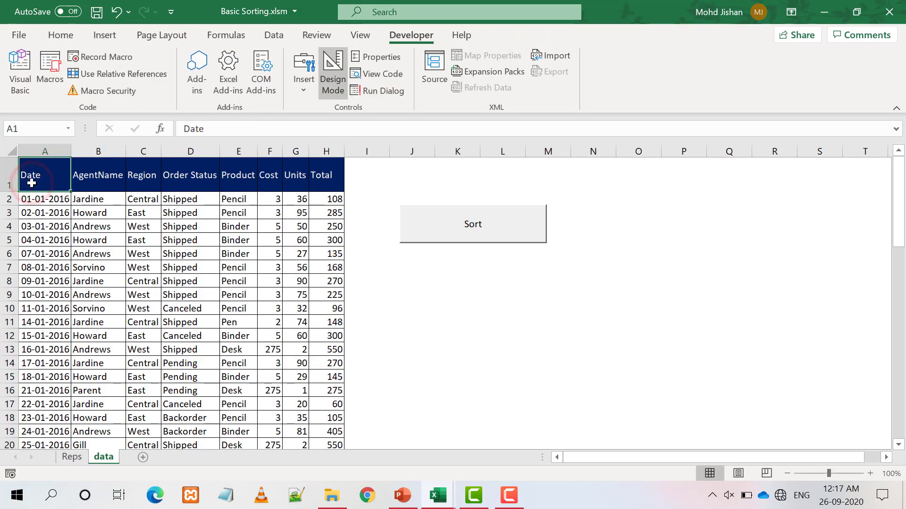
{"action": "key", "text": "ctrl+Down"}
{"action": "key", "text": "ctrl+Right"}
{"action": "key", "text": "ctrl+Up"}
{"action": "key", "text": "ctrl+Left"}
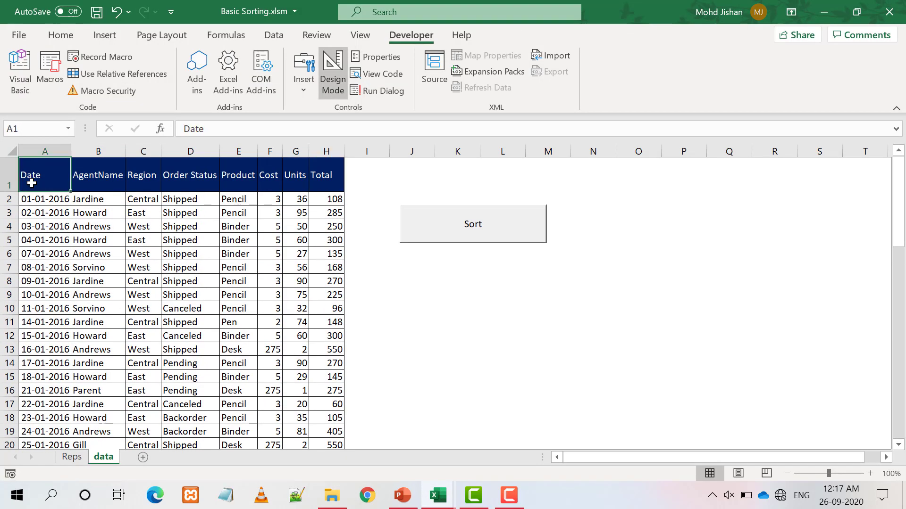
{"action": "key", "text": "alt+Tab"}
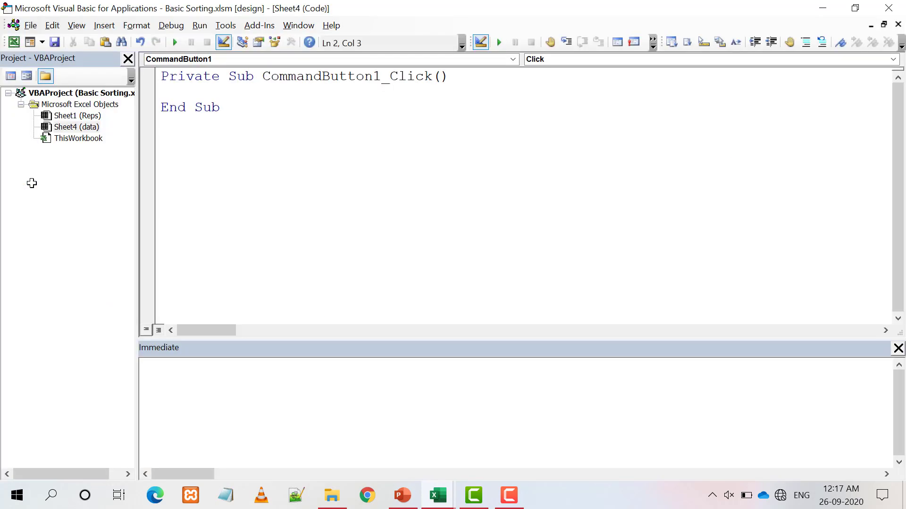
Write Range("A1").CurrentRegion.Sort Key1:=Range("H1") in CommandButton1_Click.
{"action": "type", "text": "Range"}
{"action": "type", "text": "(\"A1\""}
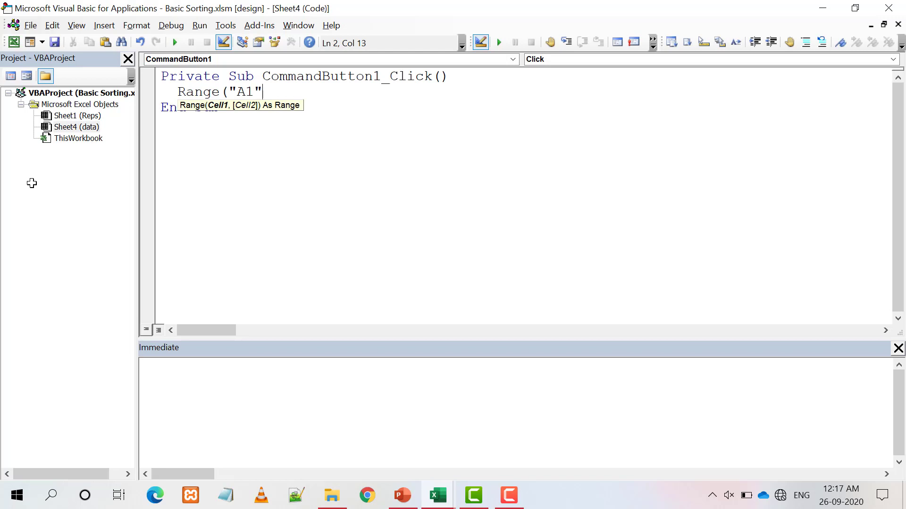
{"action": "type", "text": ").cu"}
{"action": "key", "text": "Down"}
{"action": "key", "text": "Tab"}
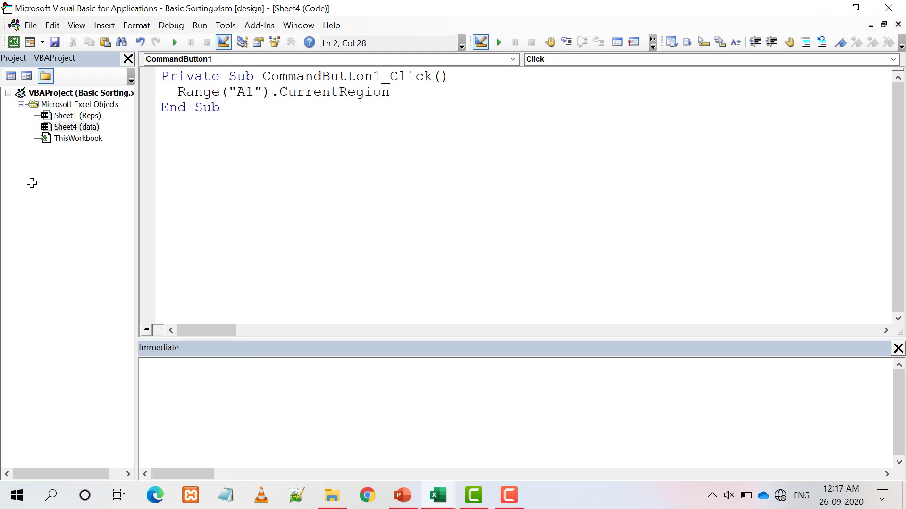
{"action": "type", "text": ".Sor"}
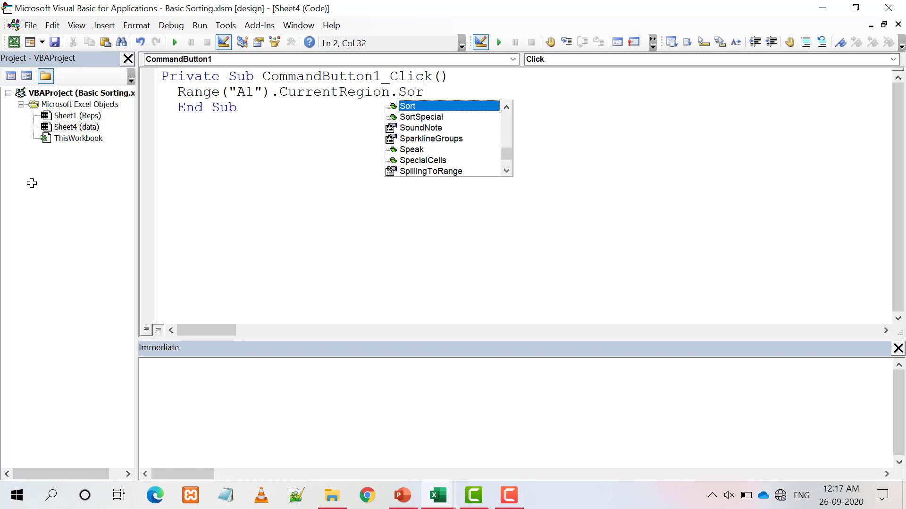
{"action": "type", "text": "y"}
{"action": "key", "text": "BackSpace"}
{"action": "key", "text": "Tab"}
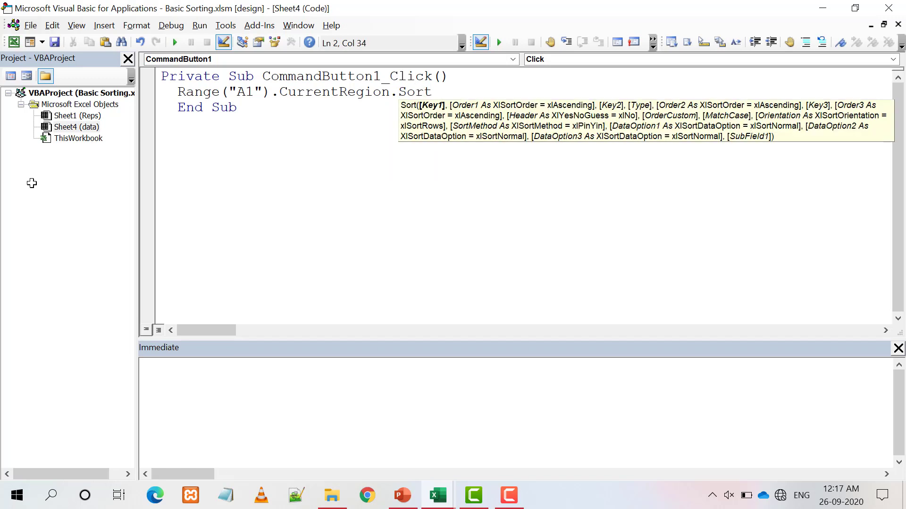
{"action": "type", "text": "Key1:="}
{"action": "key", "text": "alt+F11"}
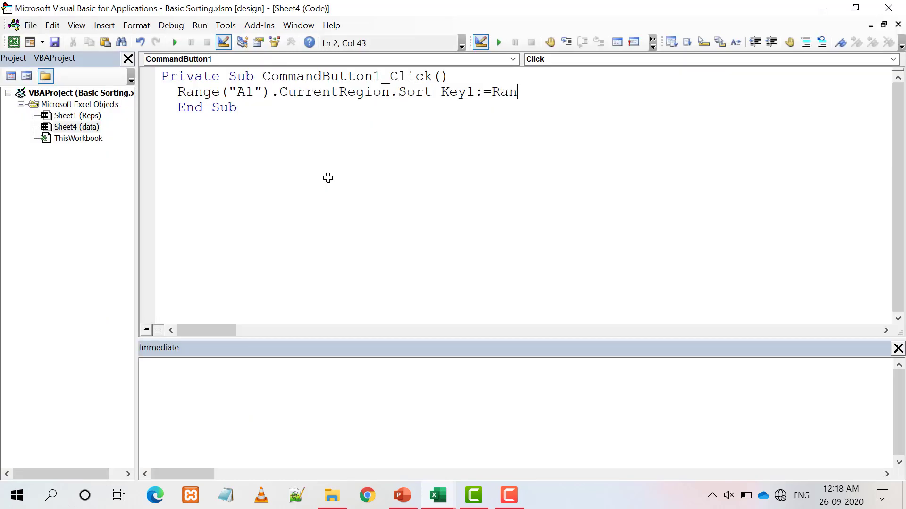
{"action": "type", "text": "ge"}
{"action": "type", "text": "(\"H1\""}
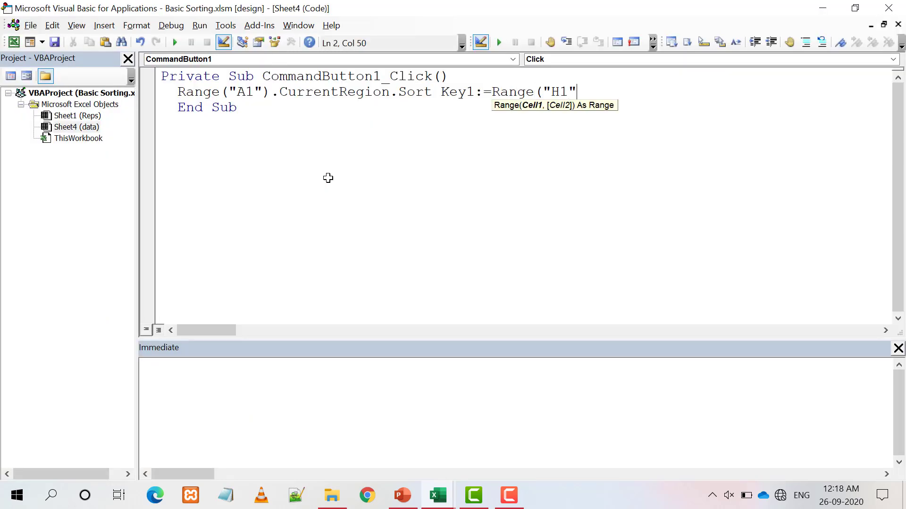
{"action": "type", "text": "), _"}
{"action": "key", "text": "Return"}
{"action": "key", "text": "Tab"}
{"action": "key", "text": "Tab"}
{"action": "key", "text": "Tab"}
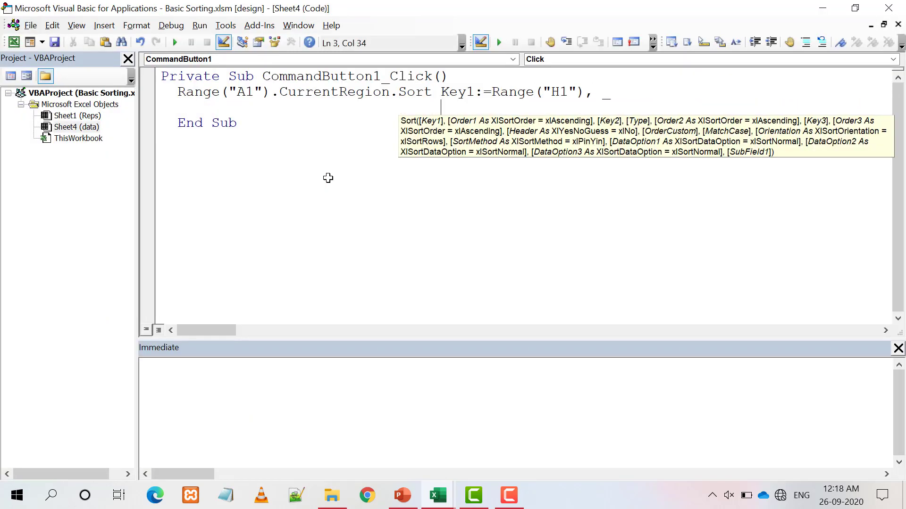
Add the Order1:=xlDescending and Header:=xlYes sort arguments.
{"action": "type", "text": "Order1:"}
{"action": "type", "text": "=xlD"}
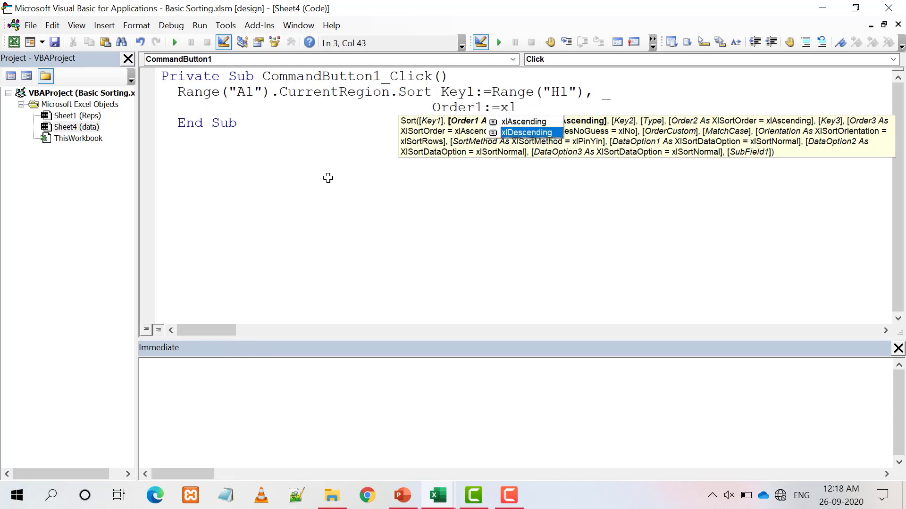
{"action": "key", "text": "Tab"}
{"action": "type", "text": ", _"}
{"action": "key", "text": "Return"}
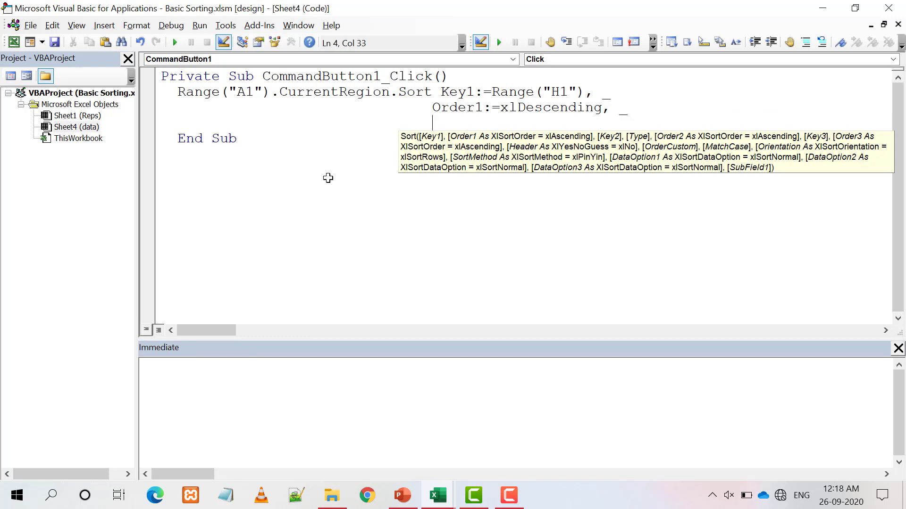
{"action": "type", "text": "Header"}
{"action": "type", "text": ":="}
{"action": "key", "text": "Down"}
{"action": "key", "text": "Down"}
{"action": "key", "text": "Tab"}
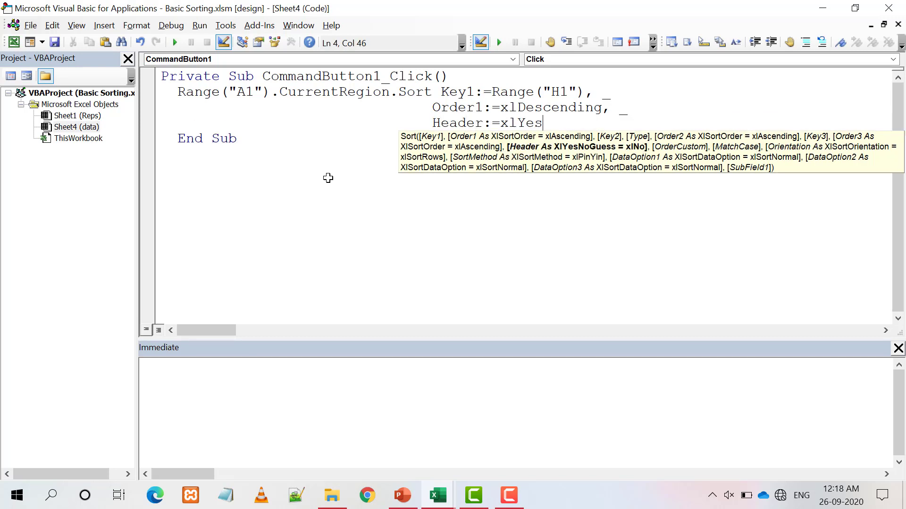
Turn off Design Mode and run the Sort button, putting the 1375 Total rows on top.
{"action": "left_click", "coordinate": [14, 42]}
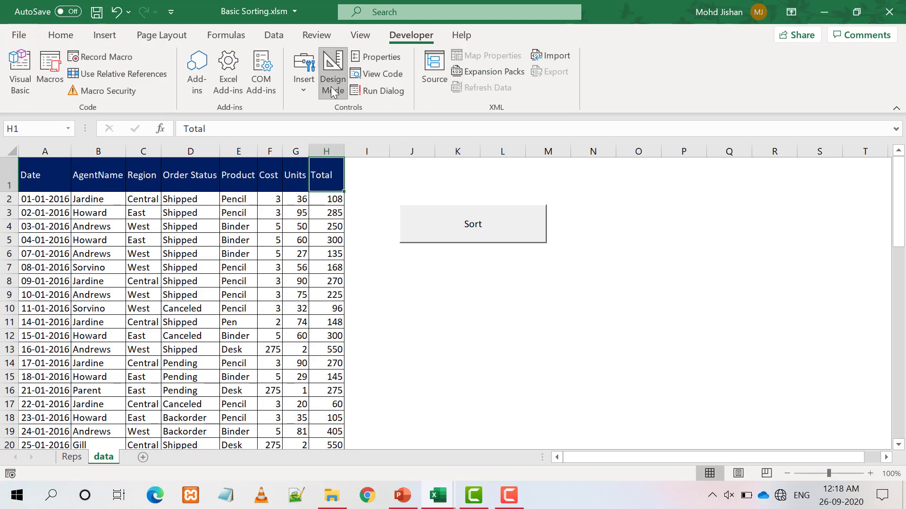
{"action": "left_click", "coordinate": [332, 91]}
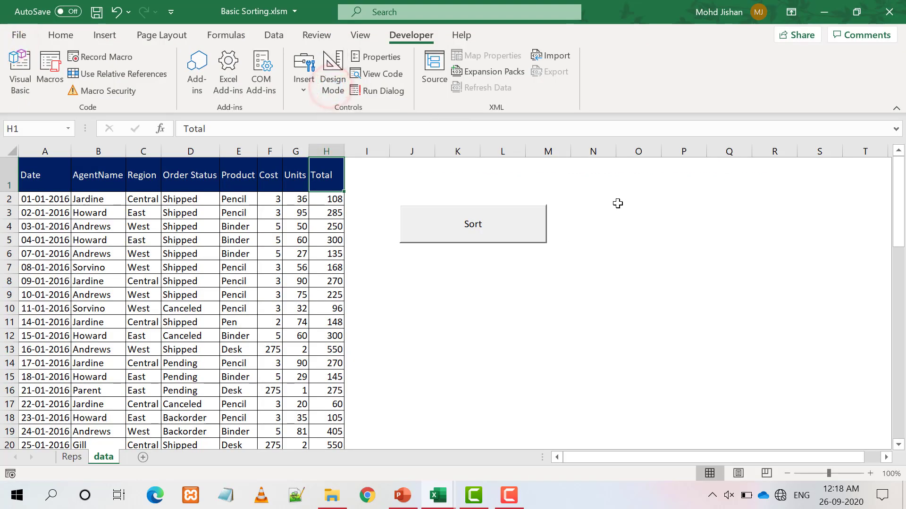
{"action": "left_click", "coordinate": [618, 202]}
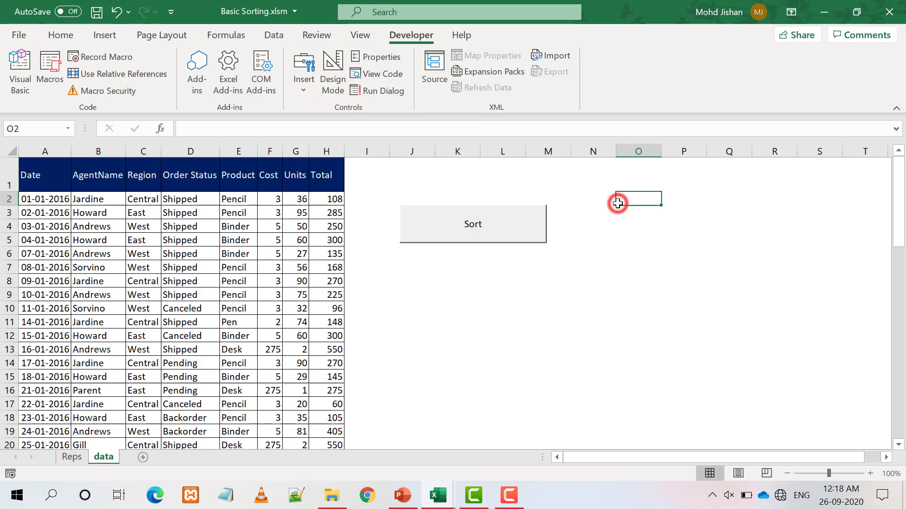
{"action": "left_click", "coordinate": [501, 230]}
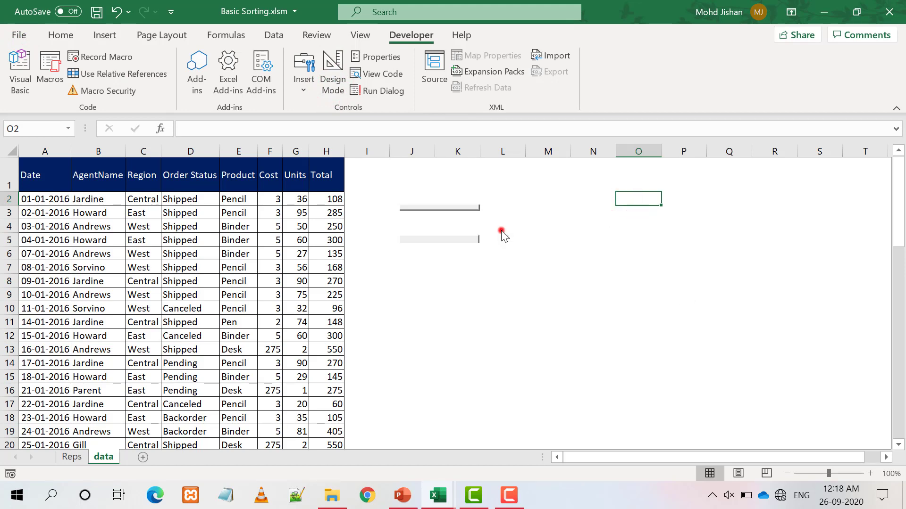
{"action": "left_click", "coordinate": [331, 202]}
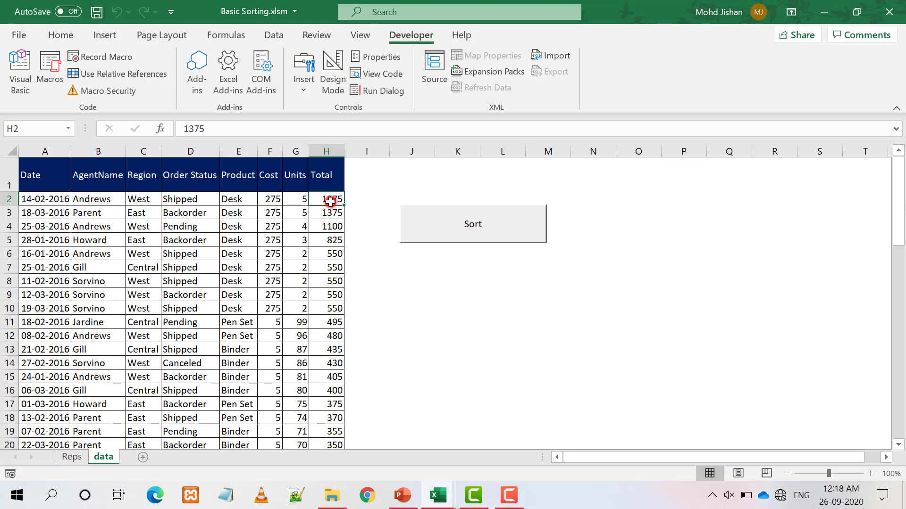